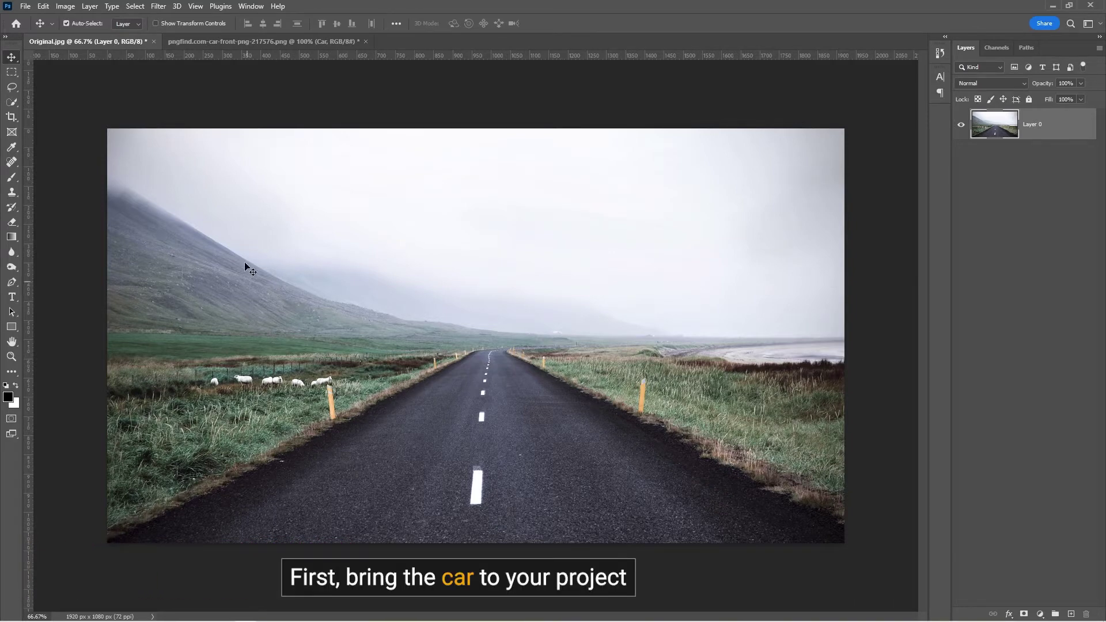
# Step: Bring the orange car into Original.jpg and scale it to about 81%, resting on the road
pyautogui.click(291, 42)
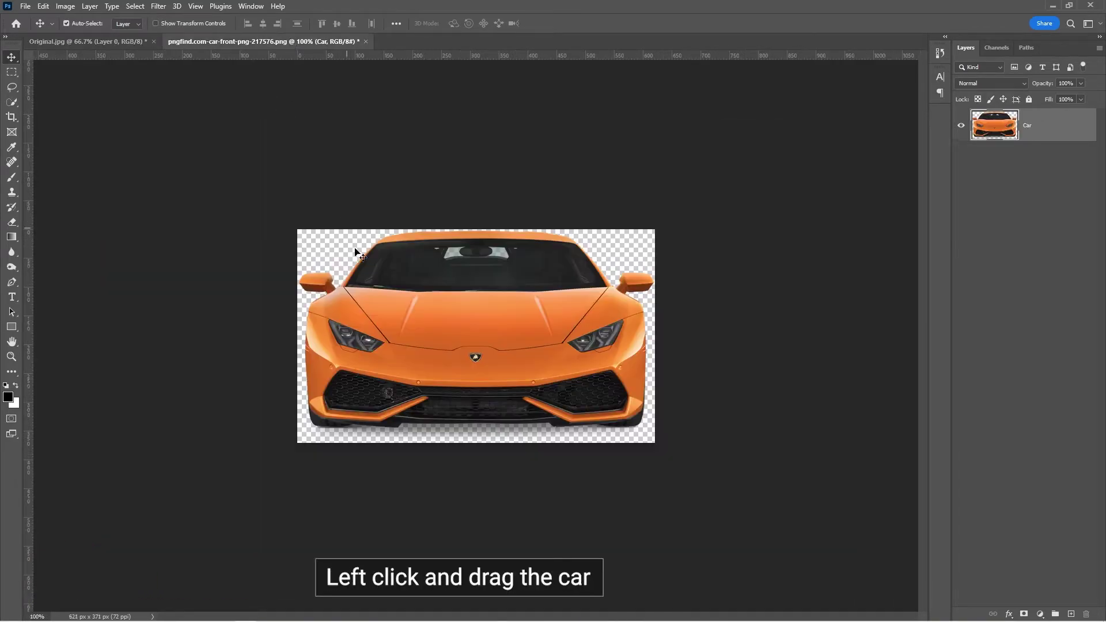
pyautogui.moveTo(470, 341)
pyautogui.mouseDown()
pyautogui.moveTo(92, 55)
pyautogui.moveTo(493, 412)
pyautogui.mouseUp()
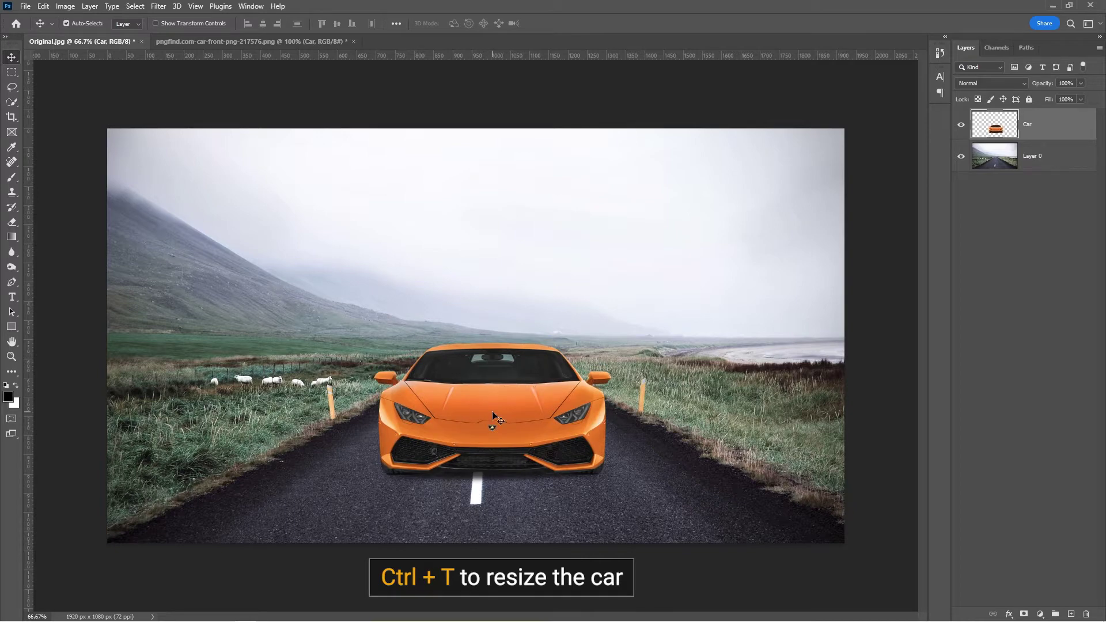
pyautogui.hotkey('ctrl', 't')
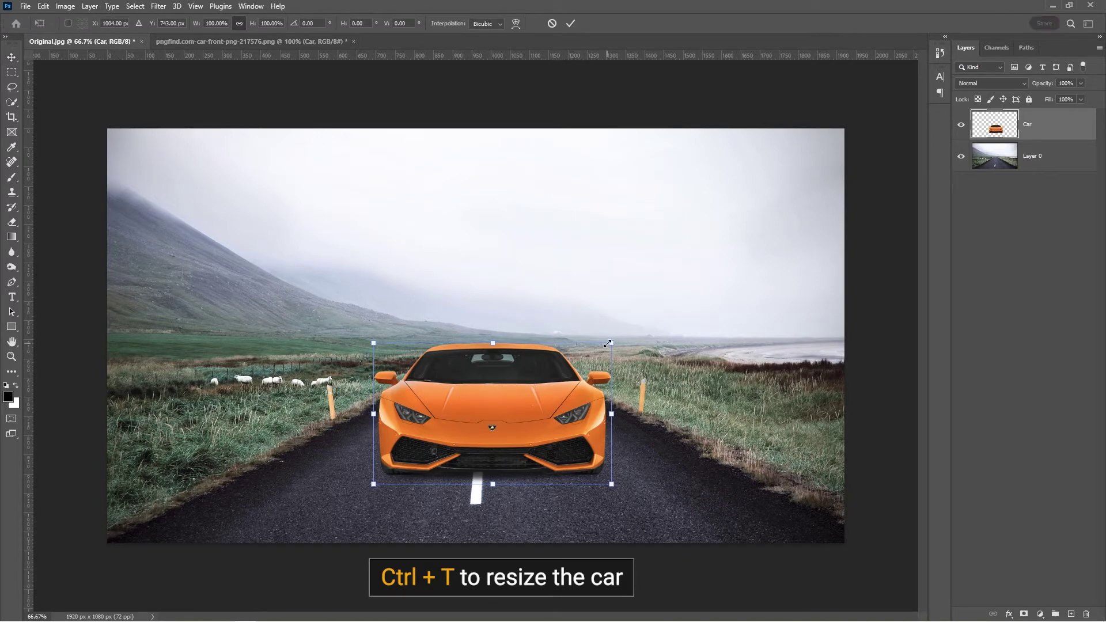
pyautogui.moveTo(607, 347); pyautogui.dragTo(594, 358)
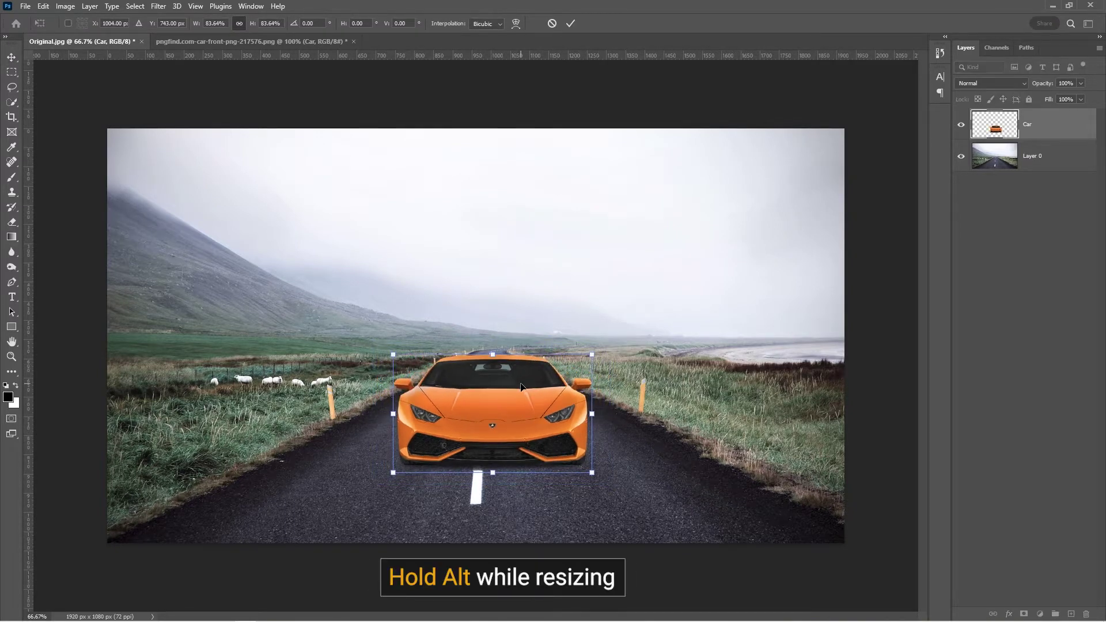
pyautogui.moveTo(512, 411); pyautogui.dragTo(514, 409)
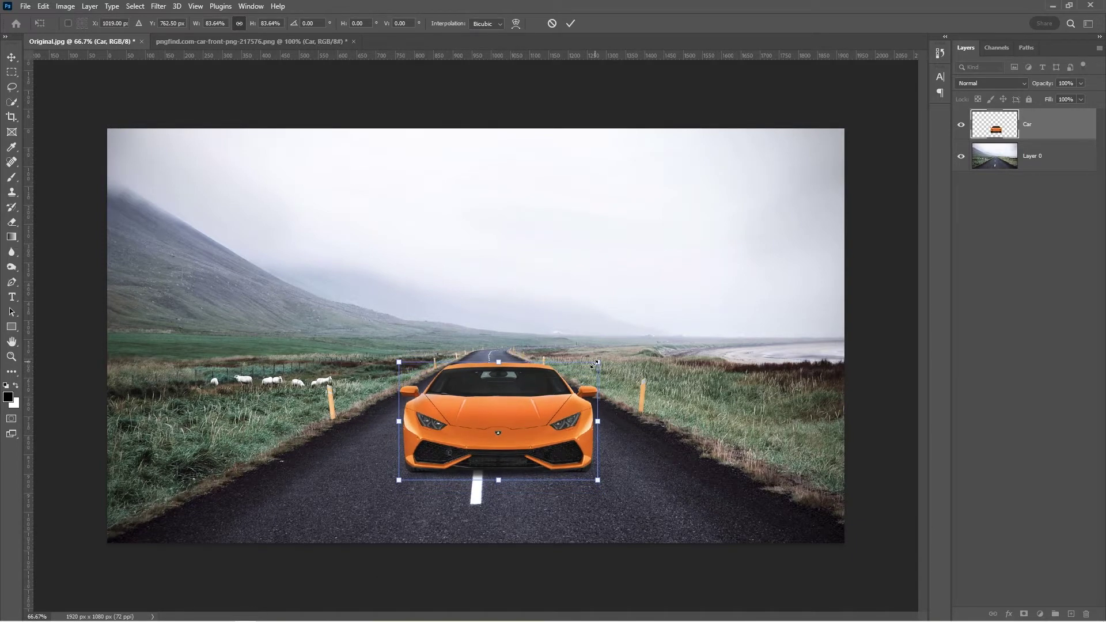
pyautogui.moveTo(599, 365); pyautogui.dragTo(595, 363)
pyautogui.moveTo(530, 397); pyautogui.dragTo(530, 400)
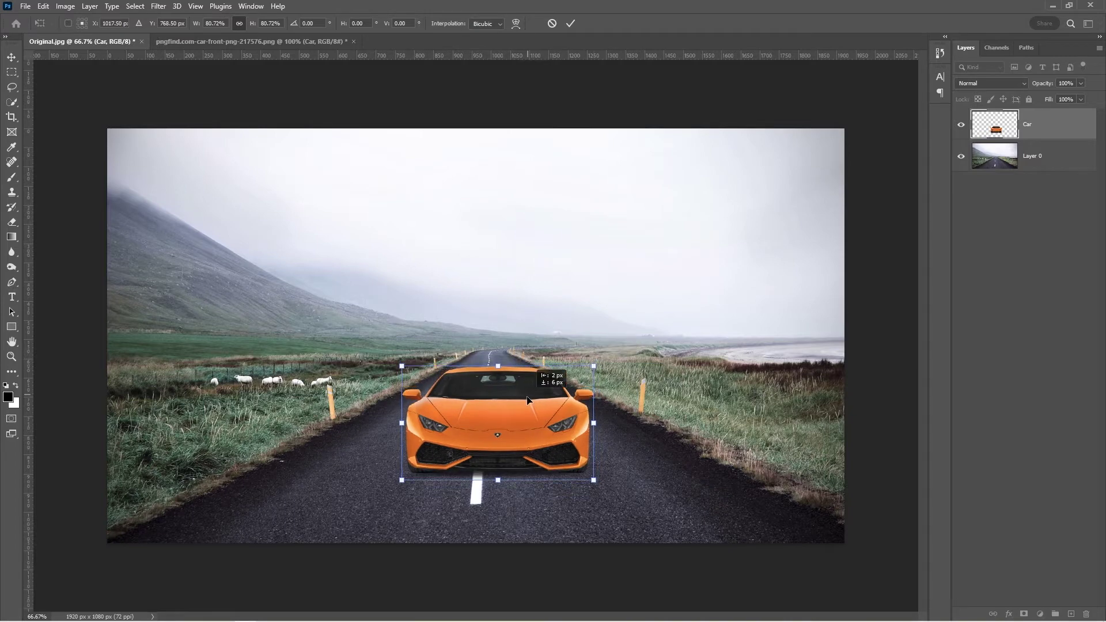
pyautogui.click(571, 23)
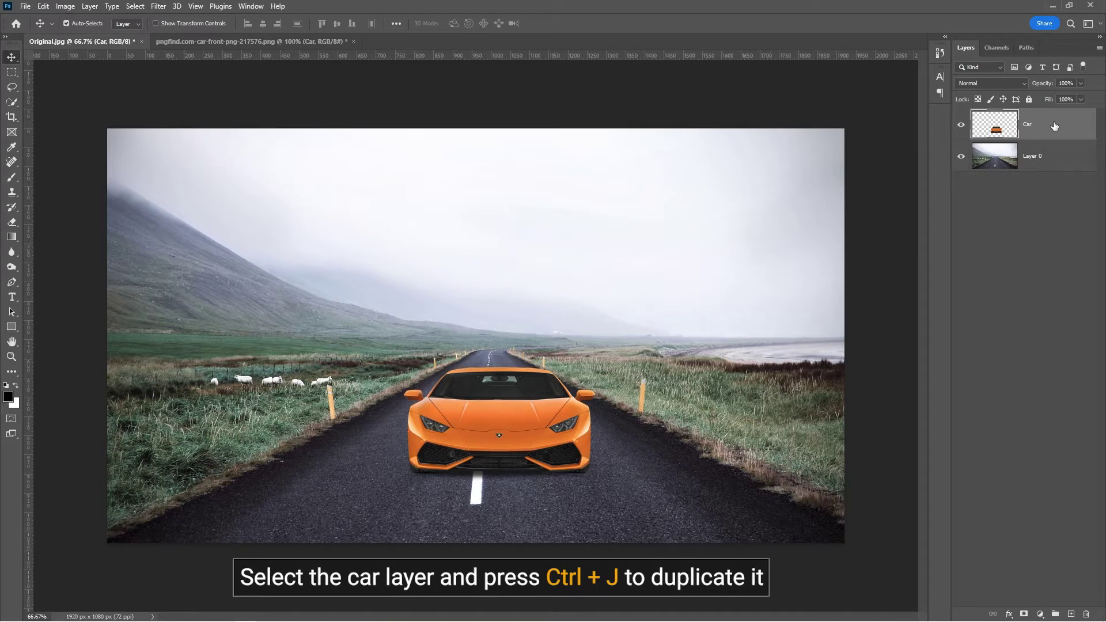
# Step: Duplicate the car layer and rename the lower copy to Shadow
pyautogui.hotkey('ctrl', 'j')
pyautogui.click(1032, 160)
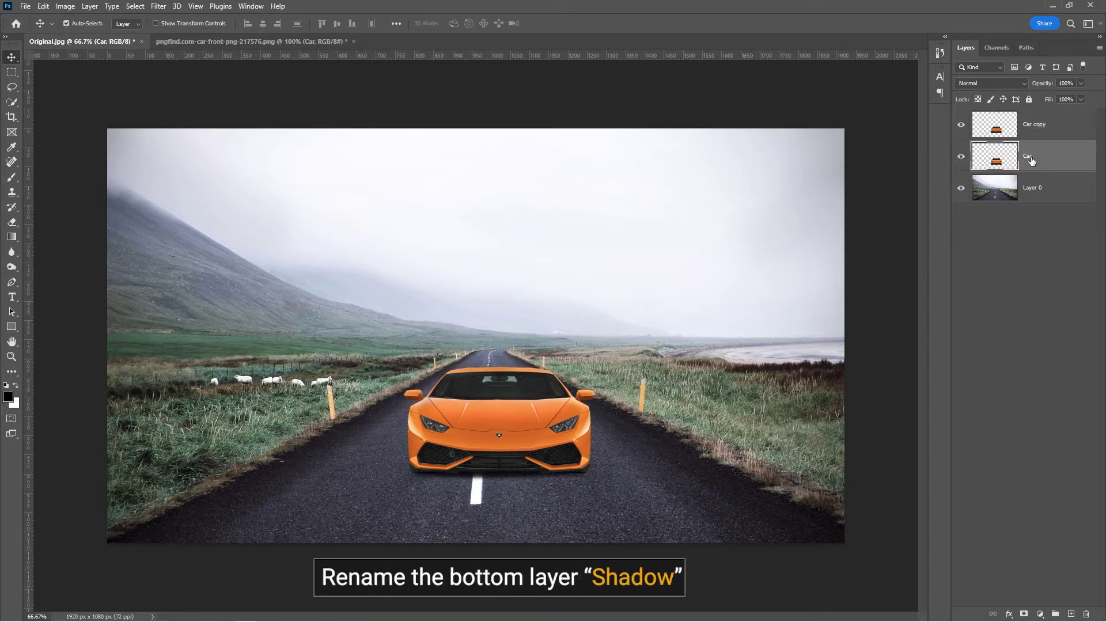
pyautogui.doubleClick(1031, 160)
pyautogui.write('Shadow')
pyautogui.press('Return')
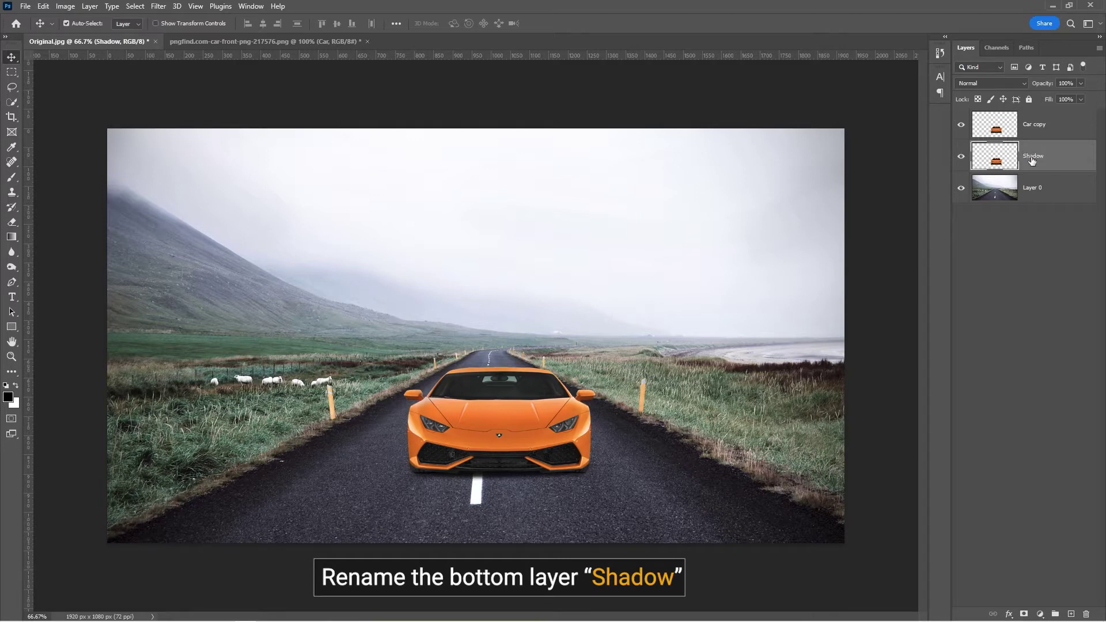
# Step: Give the Shadow layer a solid black 100% Color Overlay effect
pyautogui.rightClick(1068, 155)
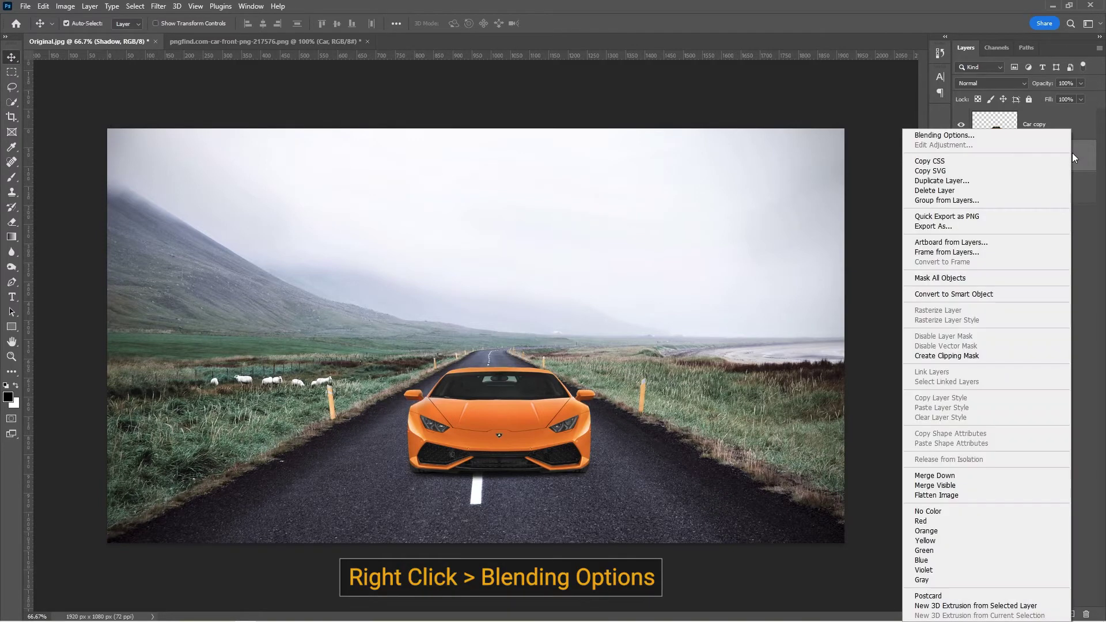
pyautogui.click(995, 135)
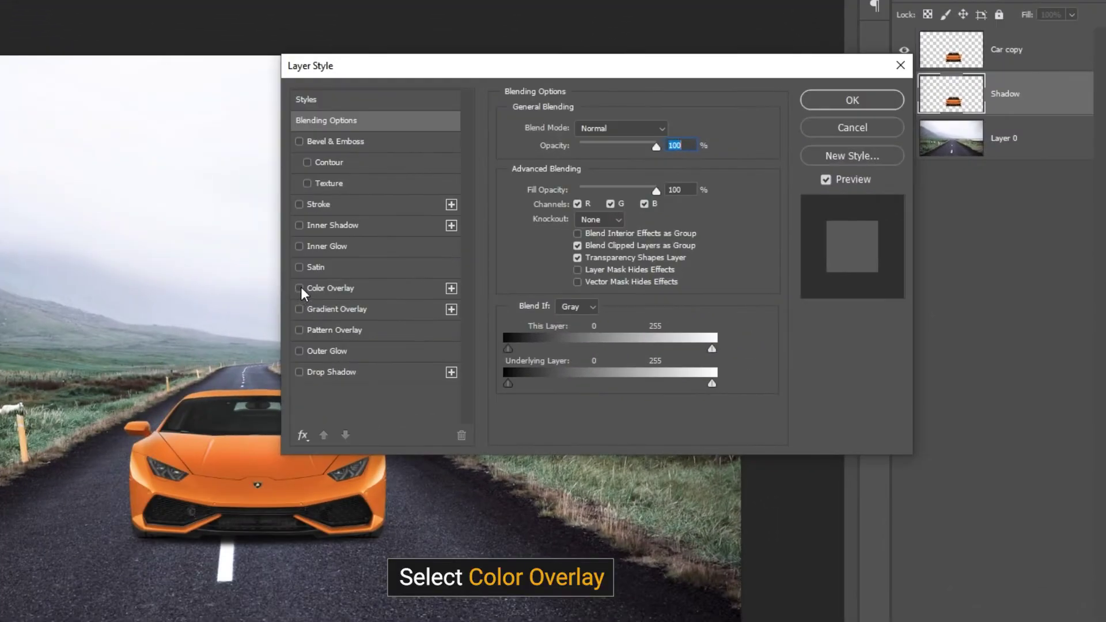
pyautogui.click(299, 288)
pyautogui.click(367, 287)
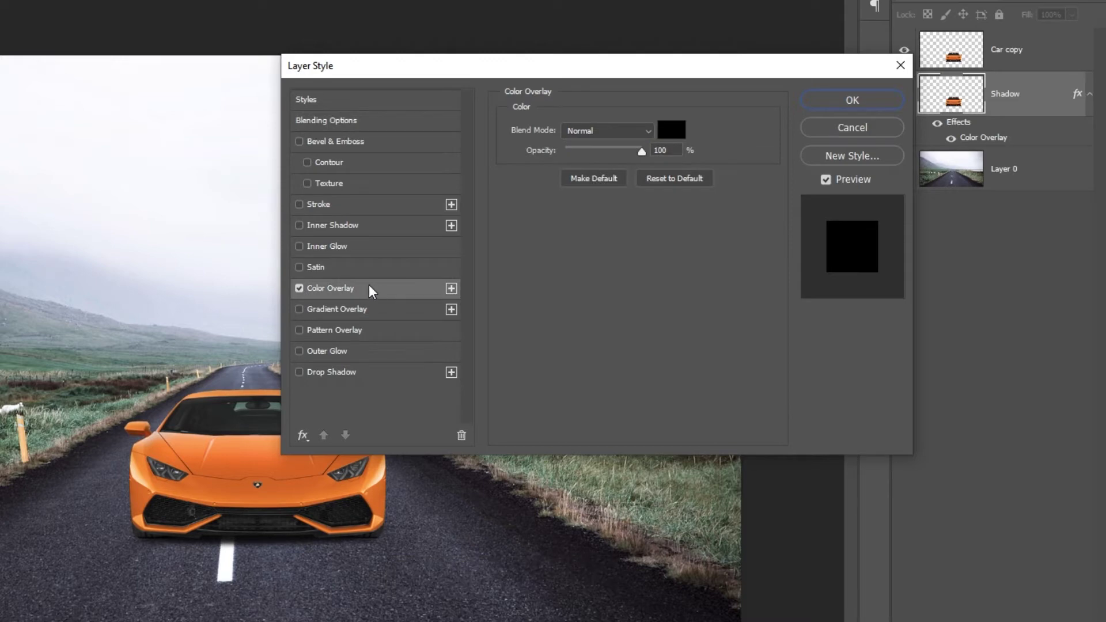
pyautogui.click(849, 101)
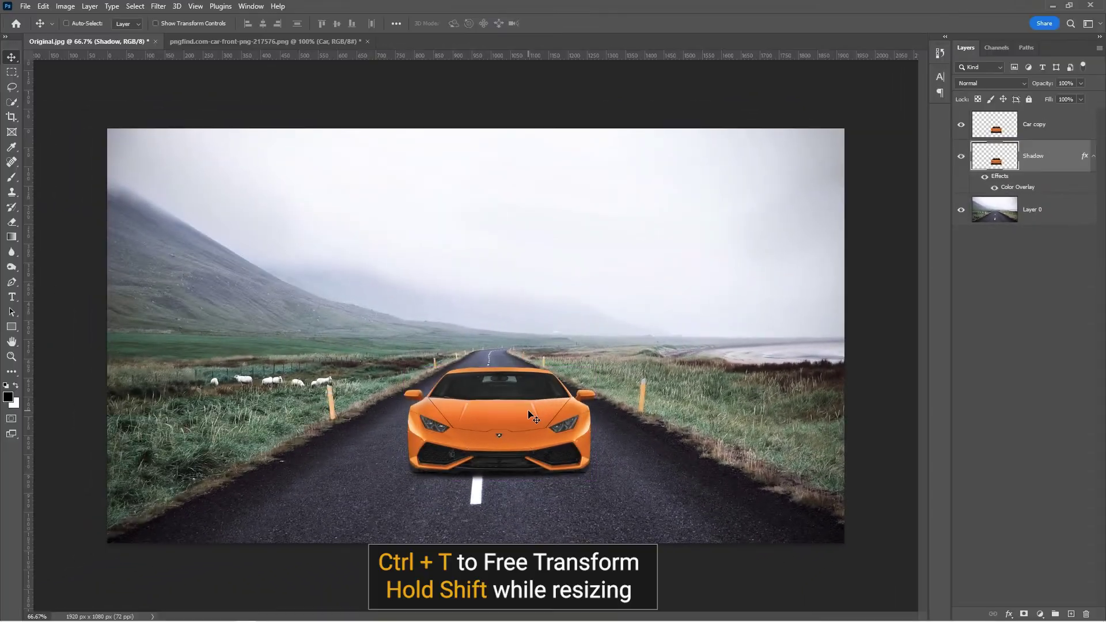
# Step: Squash the Shadow layer to about 25.5% height, tucked under the front bumper
pyautogui.hotkey('ctrl', 't')
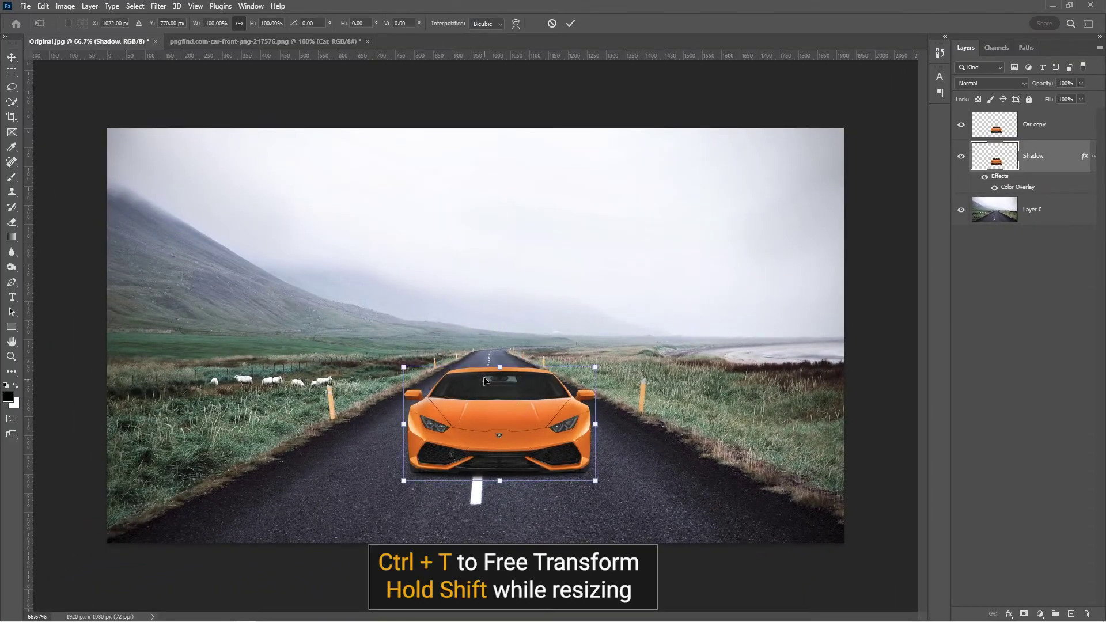
pyautogui.moveTo(500, 365); pyautogui.dragTo(504, 512)
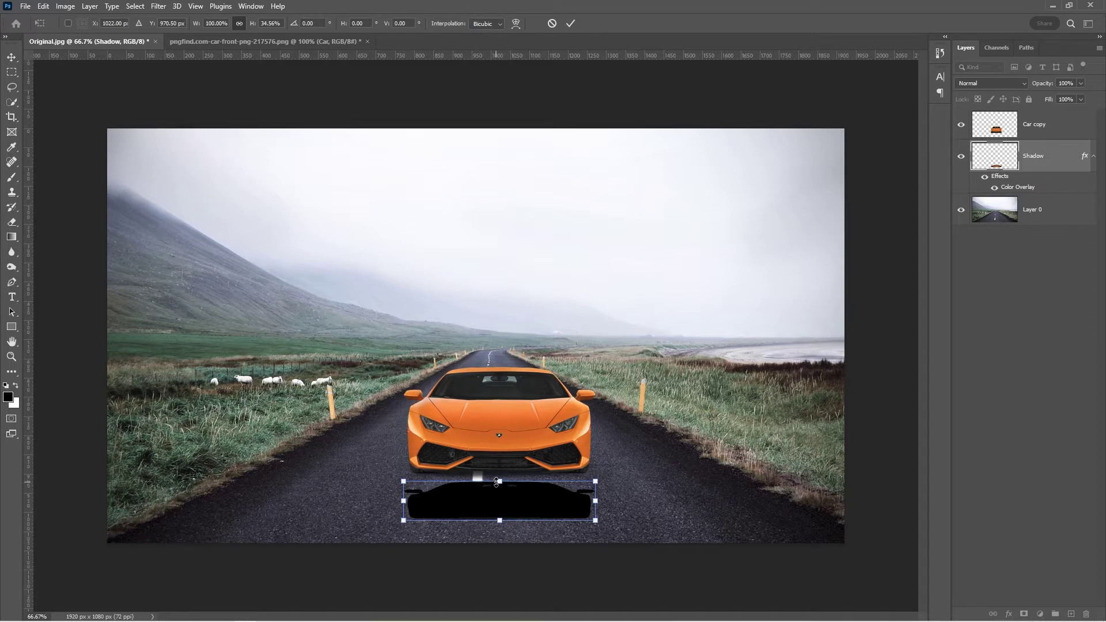
pyautogui.moveTo(496, 481)
pyautogui.mouseDown()
pyautogui.moveTo(498, 492)
pyautogui.moveTo(506, 468)
pyautogui.mouseUp()
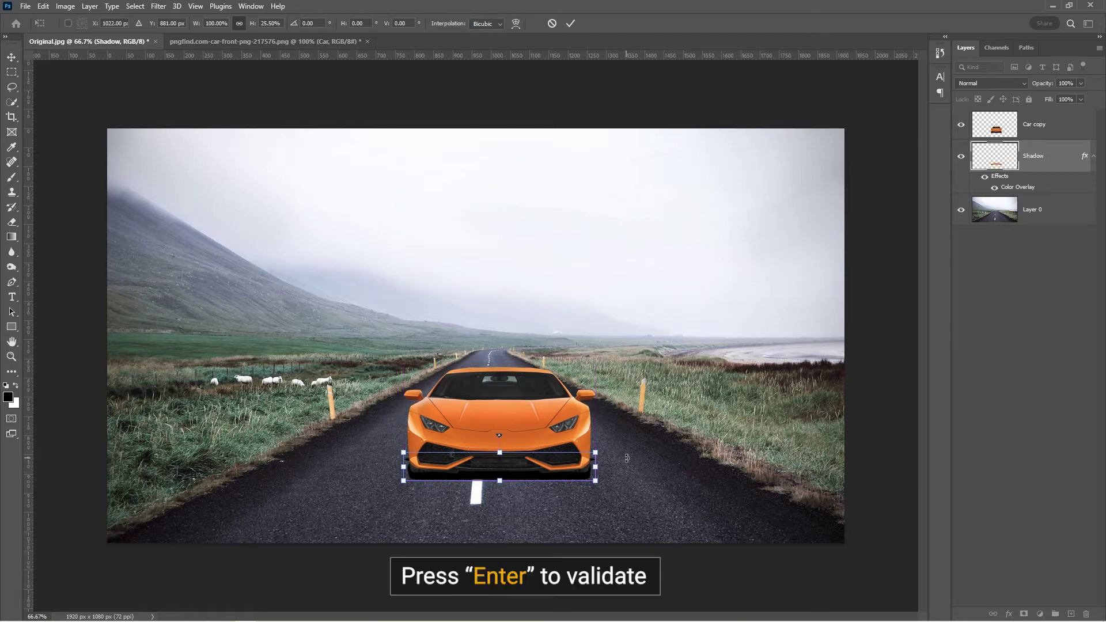
pyautogui.press('Return')
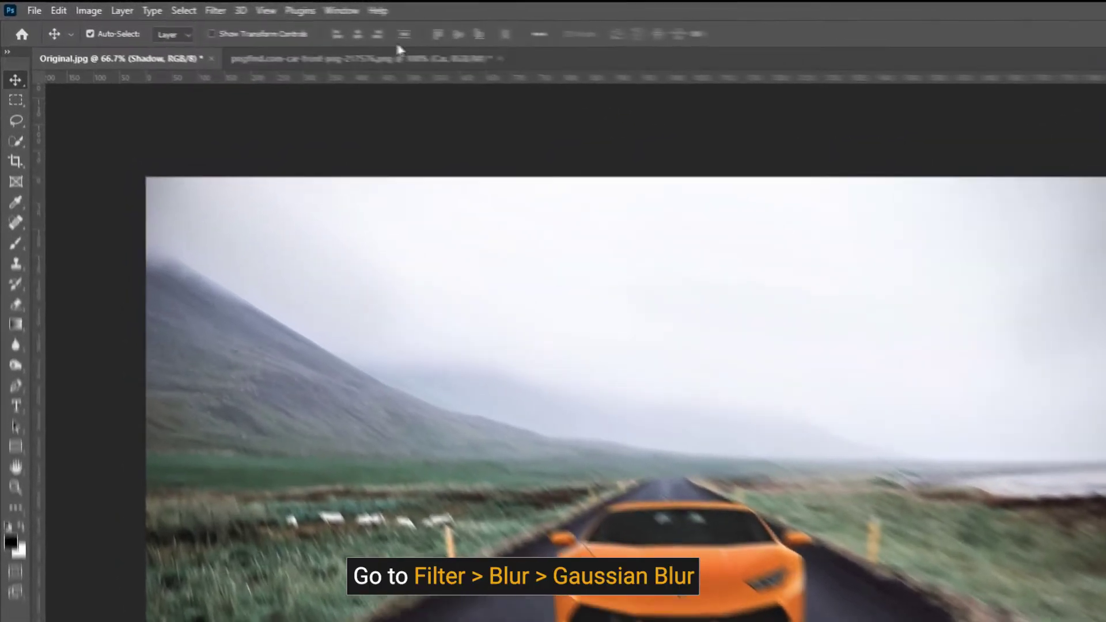
# Step: Apply a 9.2-pixel Gaussian Blur to the black Shadow layer
pyautogui.click(229, 9)
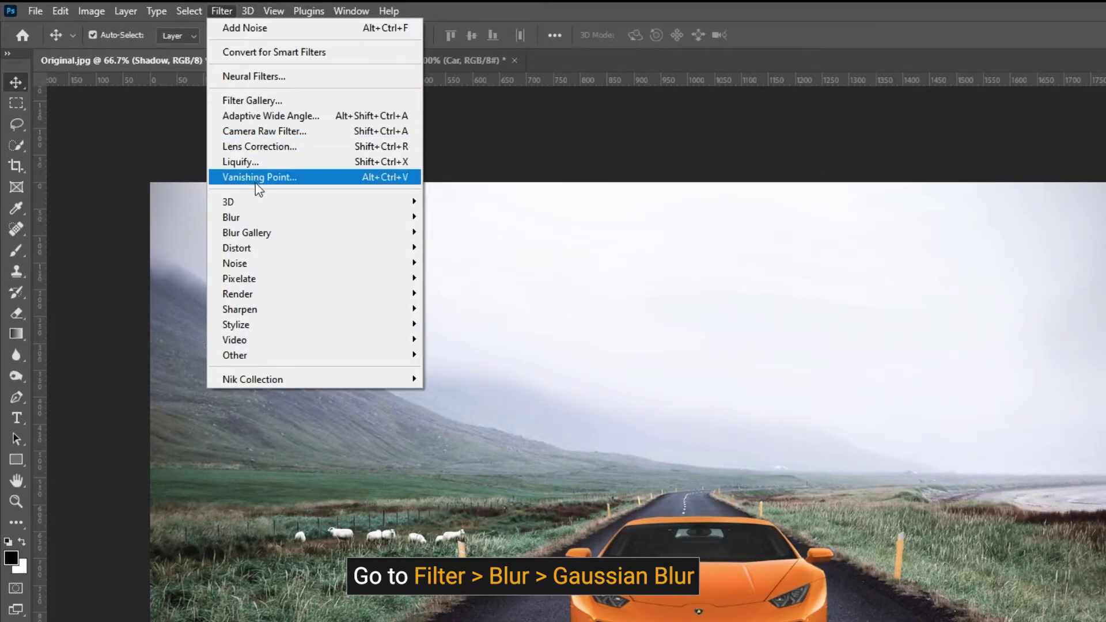
pyautogui.moveTo(231, 216)
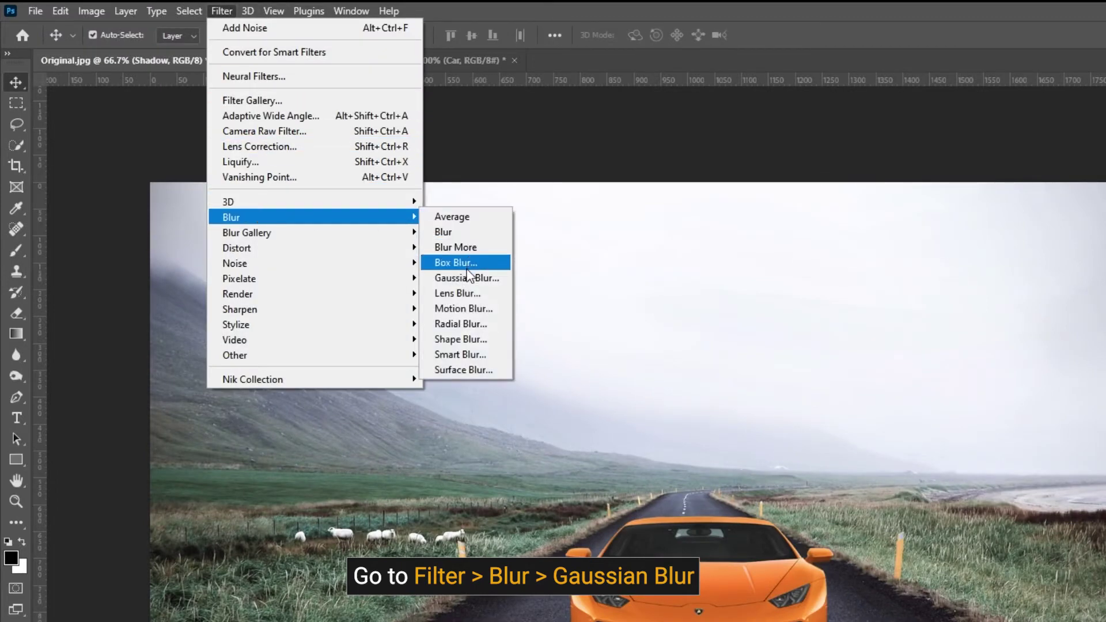
pyautogui.click(468, 278)
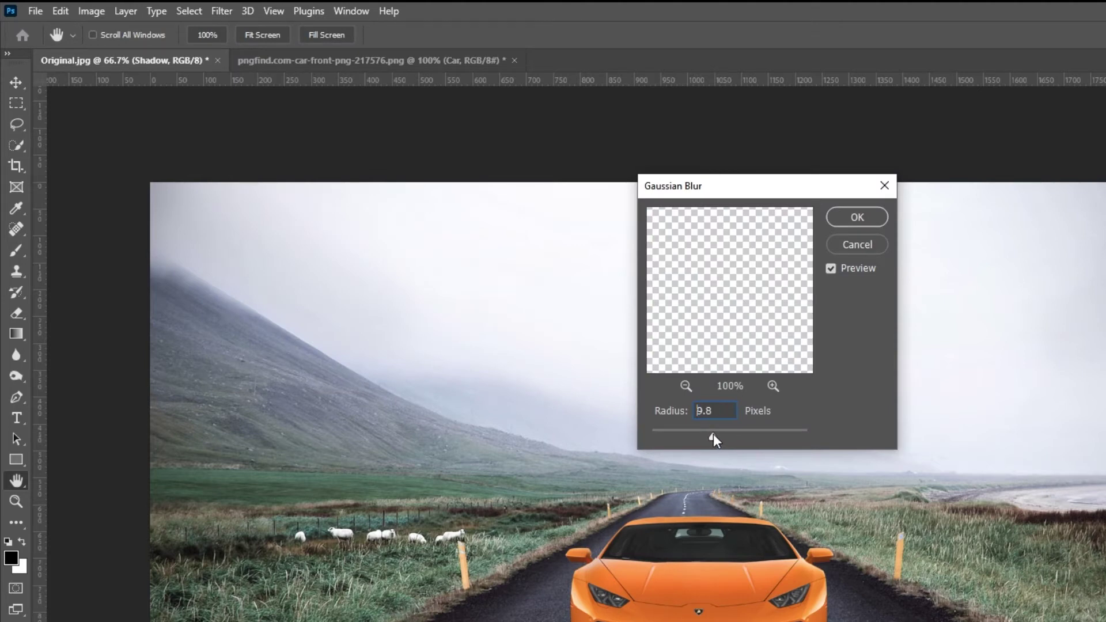
pyautogui.moveTo(713, 434); pyautogui.dragTo(711, 434)
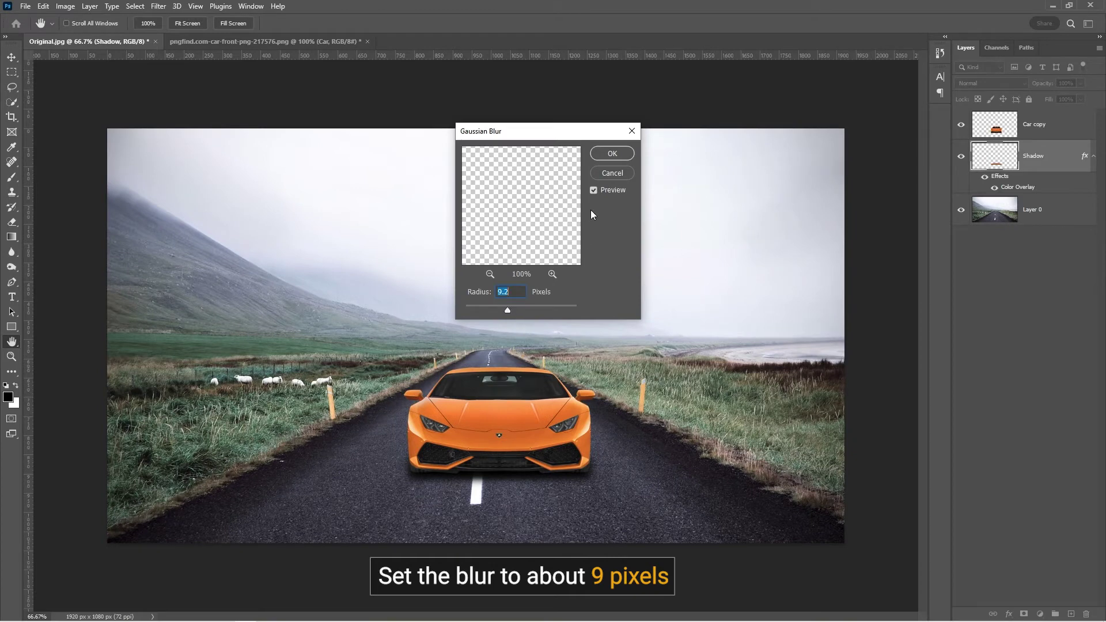
pyautogui.click(612, 153)
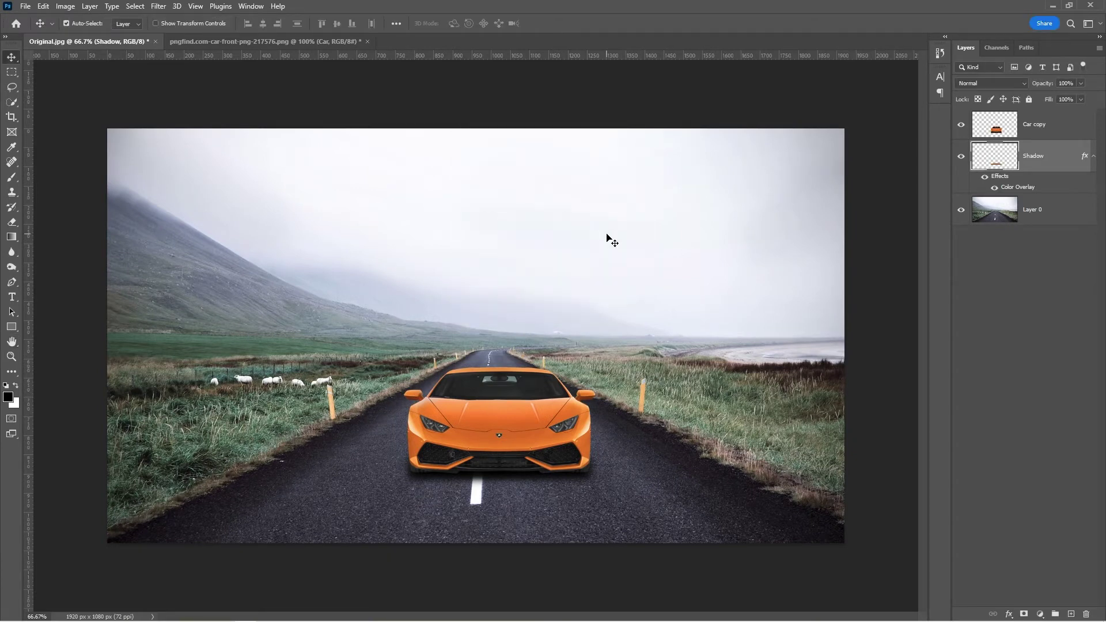
# Step: Widen the blurred shadow to about 102.8%, toggling its visibility to compare
pyautogui.click(962, 157)
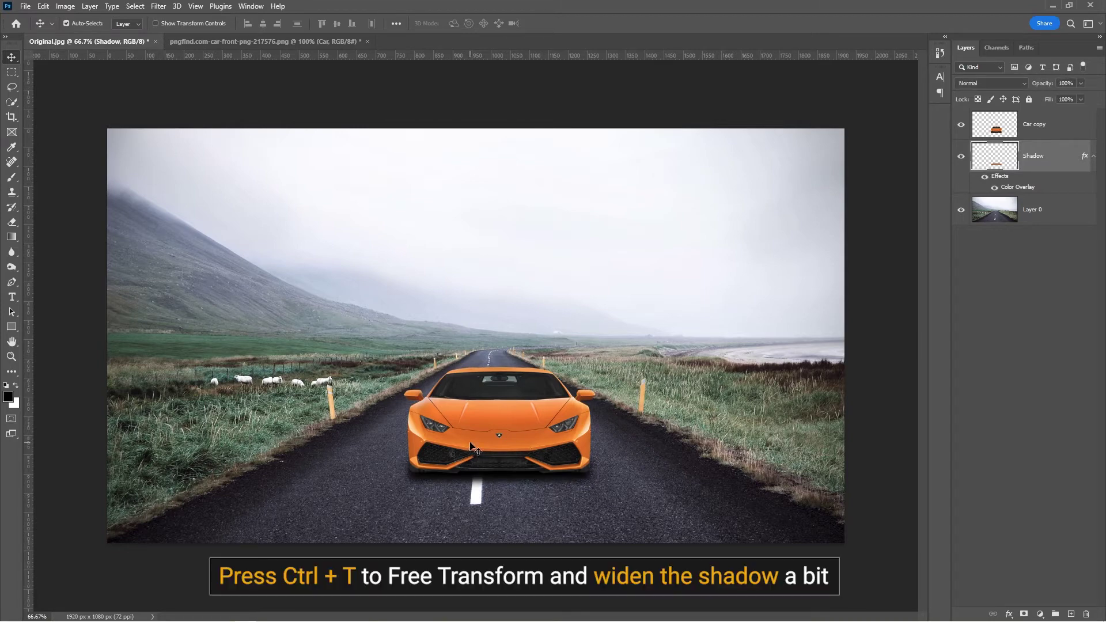
pyautogui.hotkey('ctrl', 't')
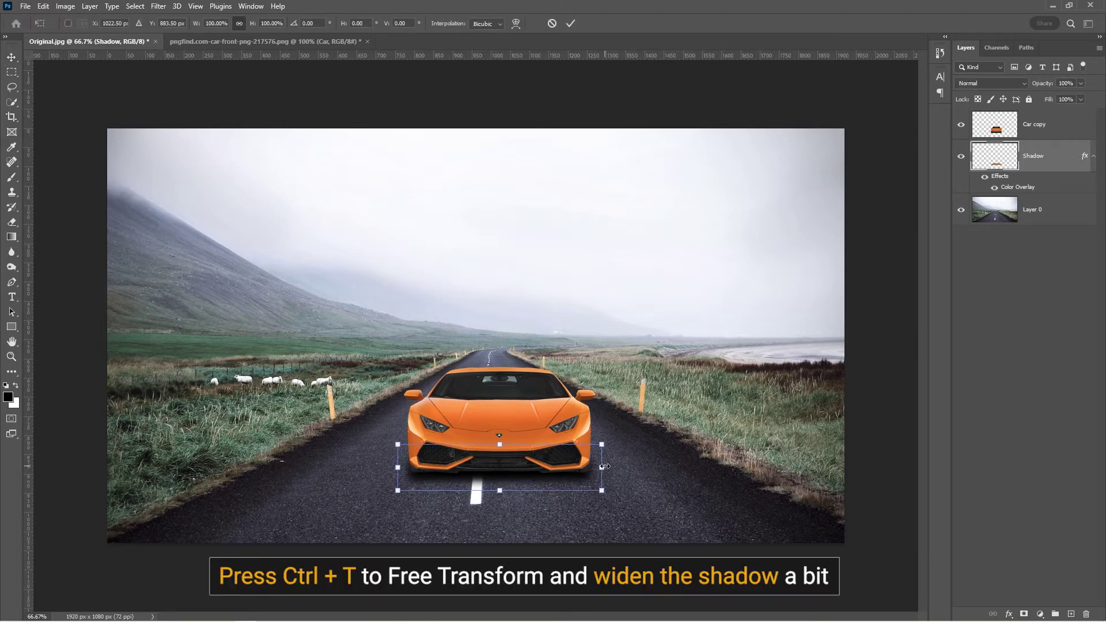
pyautogui.moveTo(603, 468); pyautogui.dragTo(607, 468)
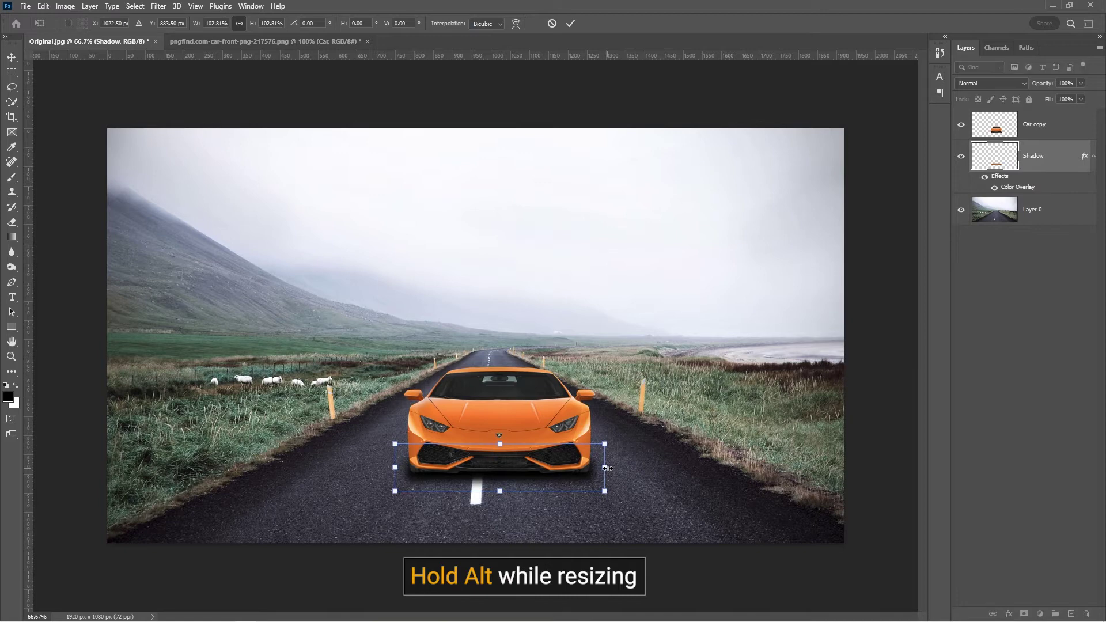
pyautogui.press('Return')
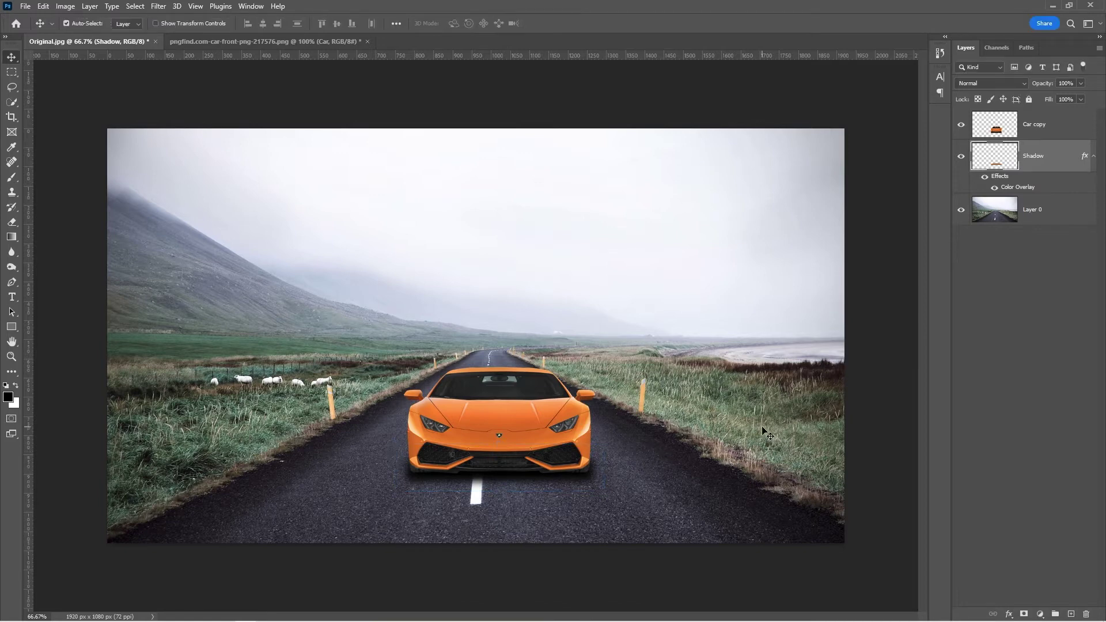
pyautogui.click(960, 156)
# Step: Apply 2% Gaussian monochromatic Add Noise to the Car copy layer
pyautogui.click(1058, 135)
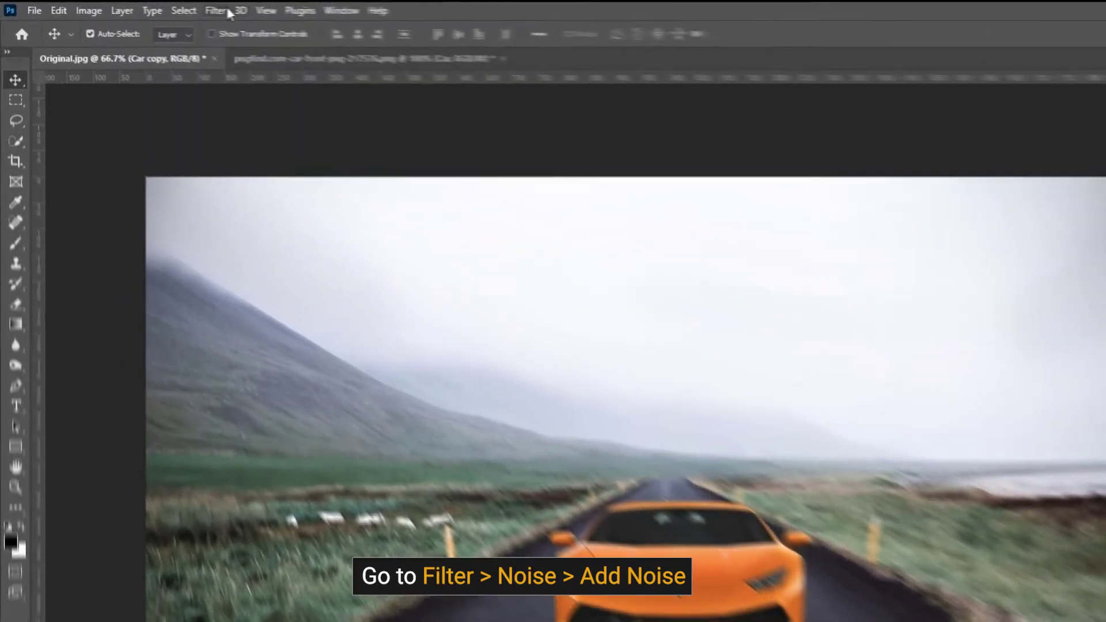
pyautogui.click(166, 6)
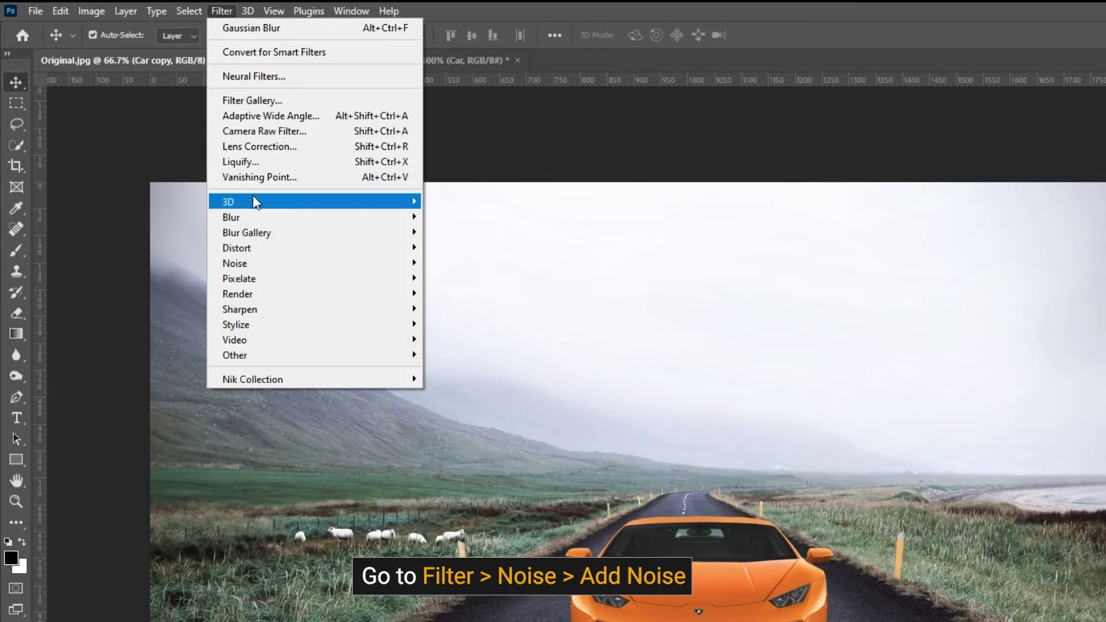
pyautogui.moveTo(235, 263)
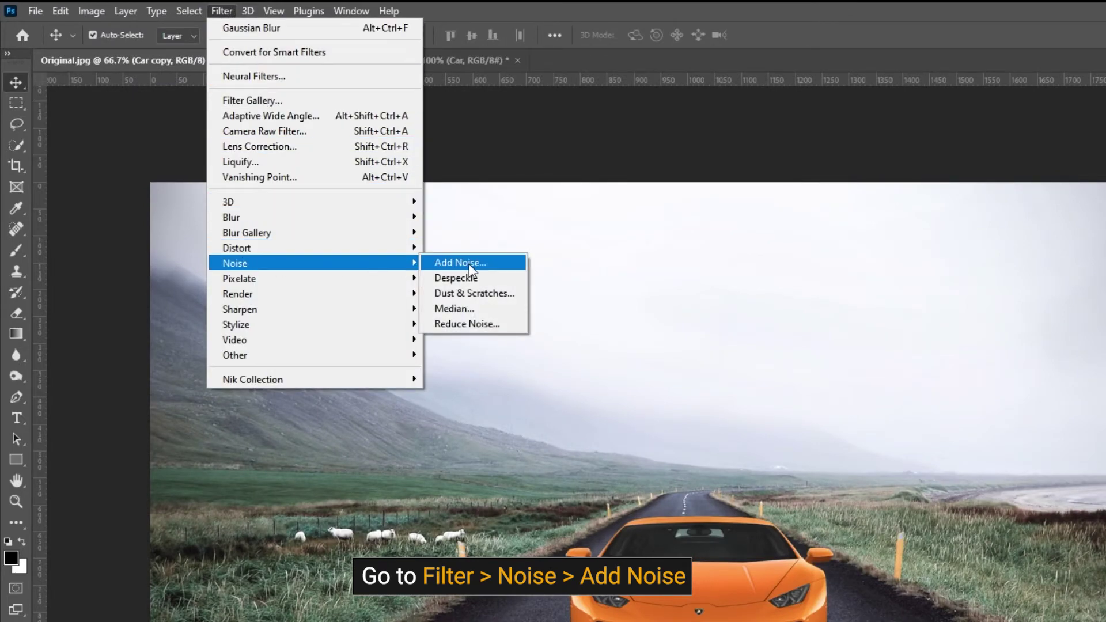
pyautogui.click(461, 261)
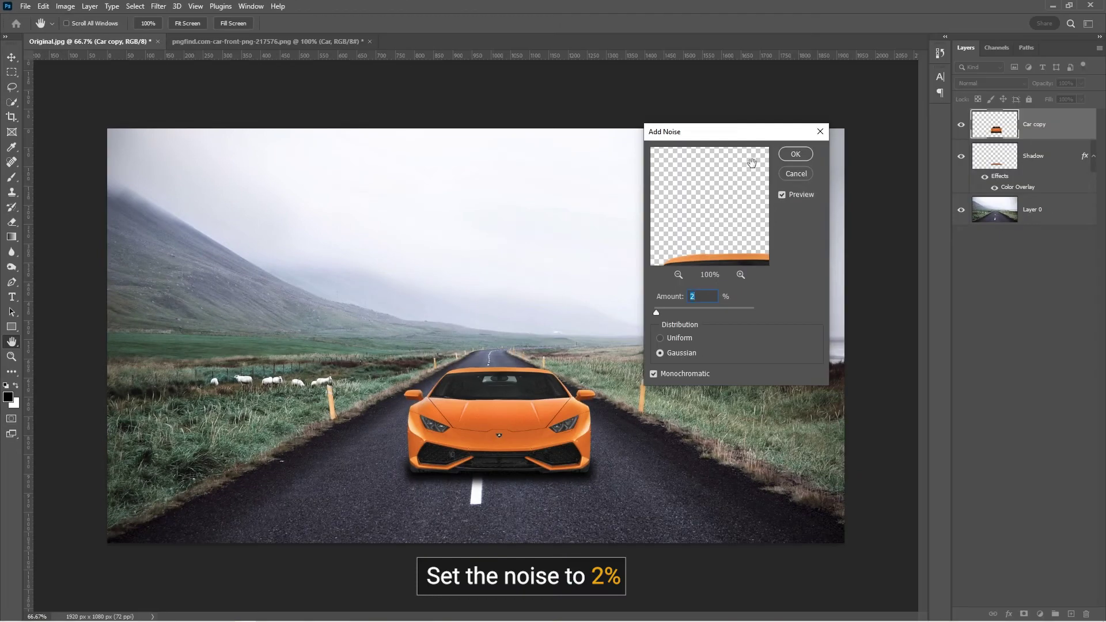
pyautogui.moveTo(719, 221); pyautogui.dragTo(707, 175)
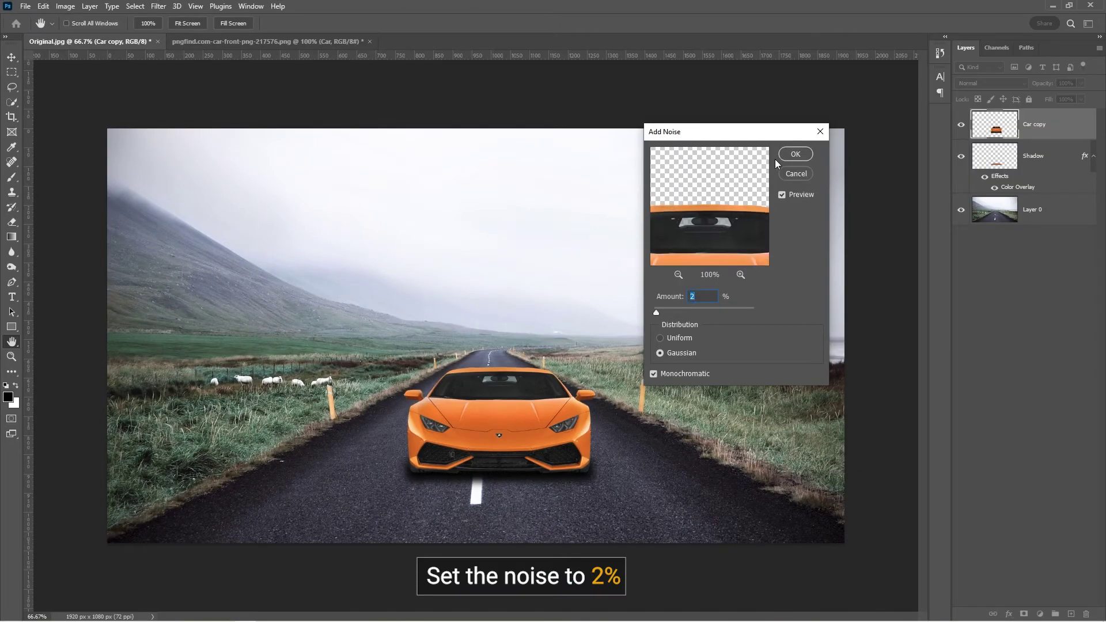
pyautogui.click(795, 154)
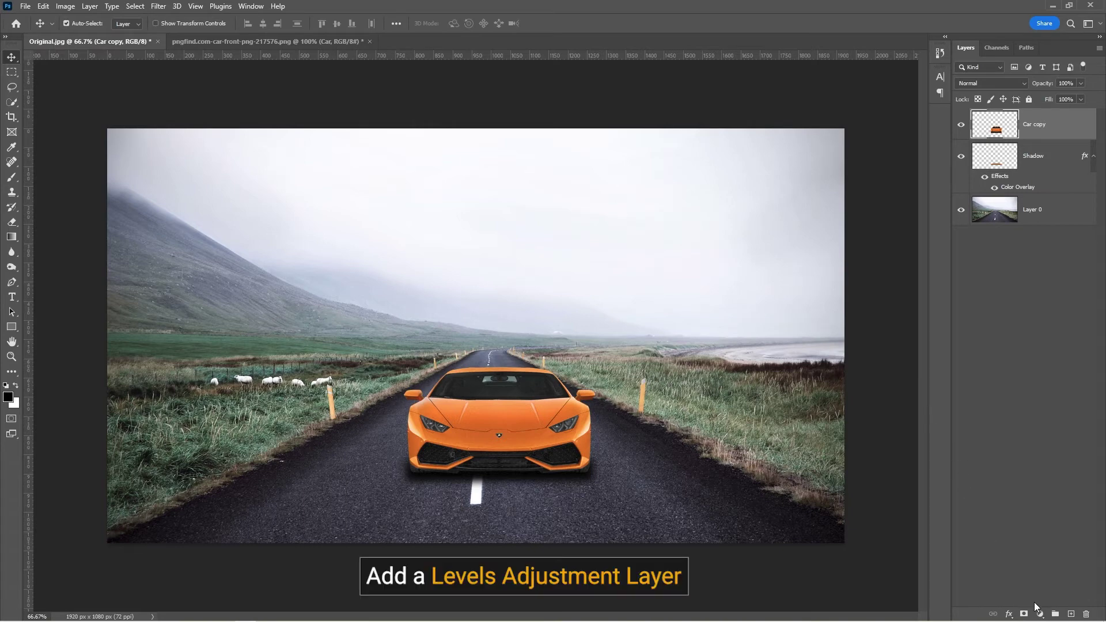
# Step: Add a Levels adjustment clipped to Car copy with input levels 13, 1 and 246
pyautogui.click(1040, 614)
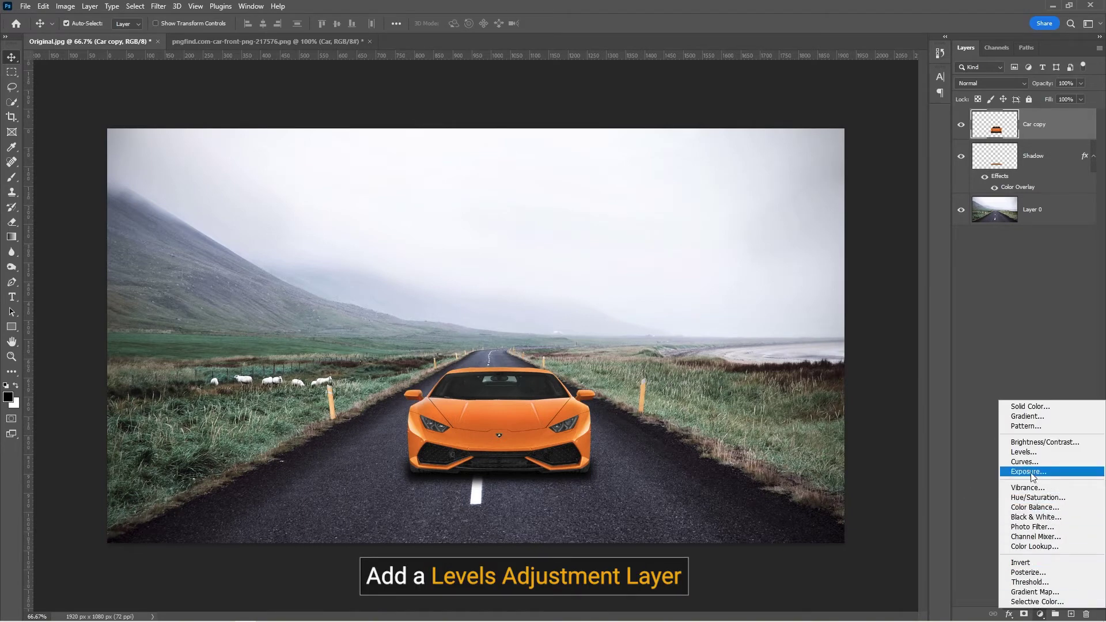
pyautogui.click(1029, 452)
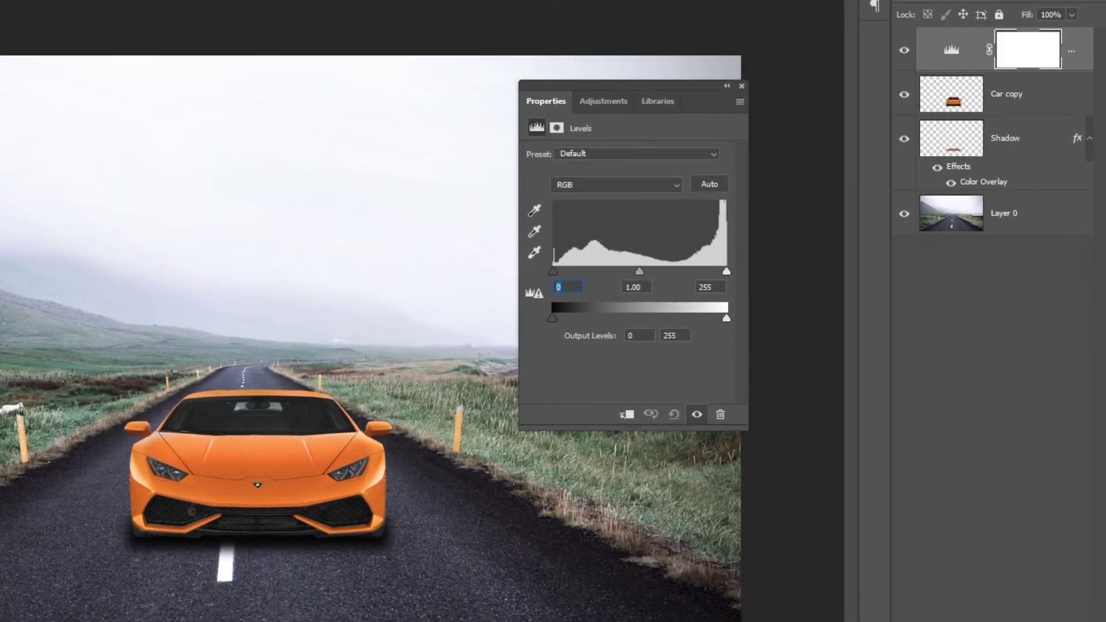
pyautogui.write('13')
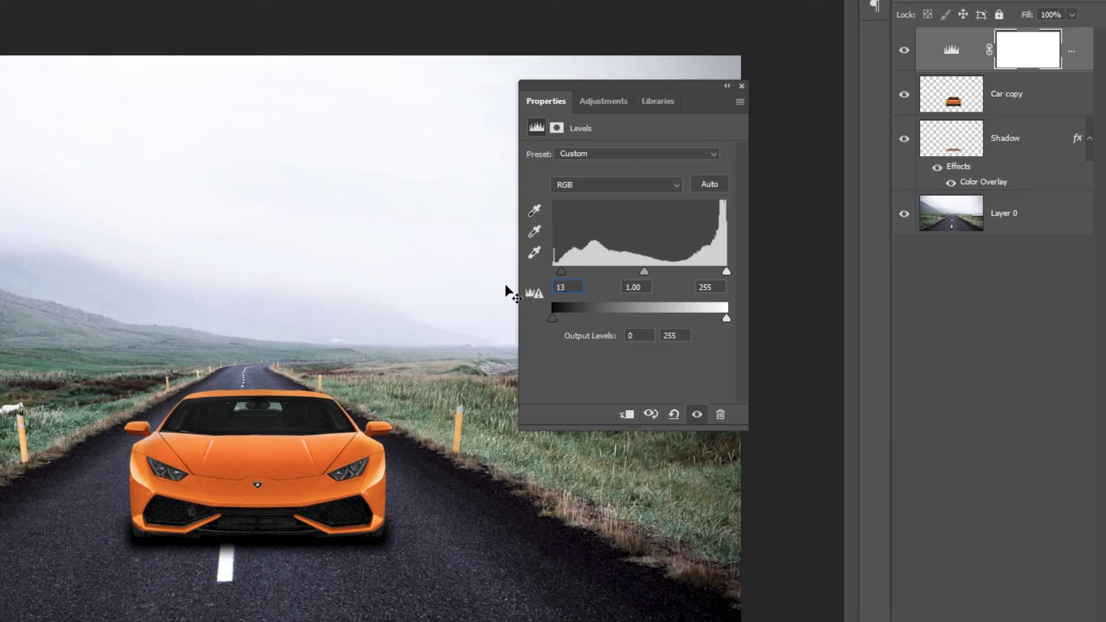
pyautogui.click(630, 414)
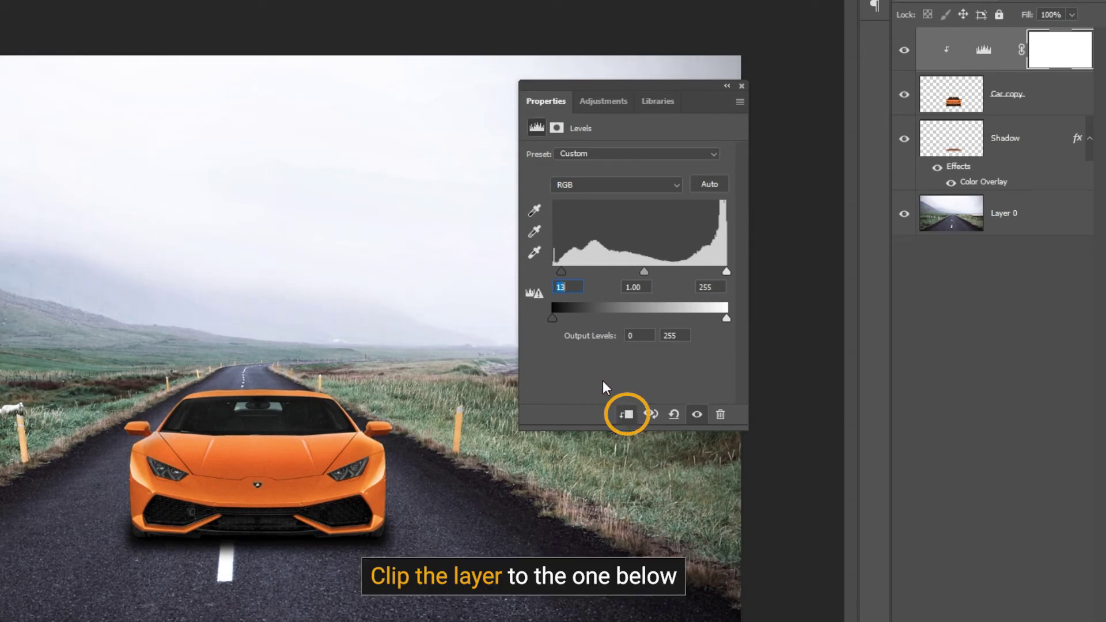
pyautogui.press('Tab')
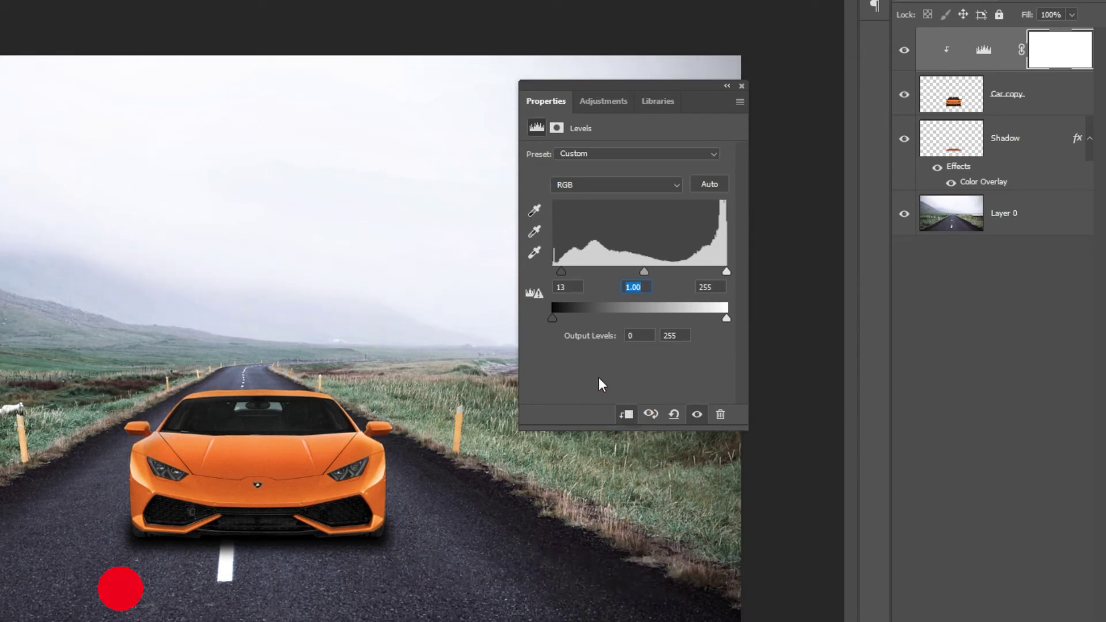
pyautogui.write('1')
pyautogui.press('Tab')
pyautogui.write('246')
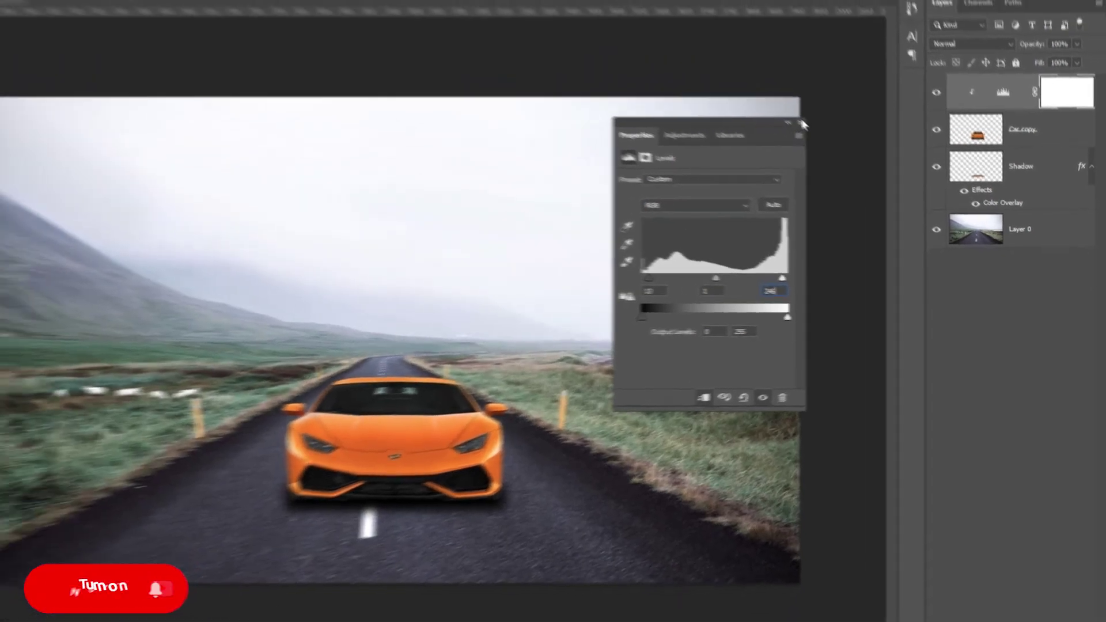
pyautogui.click(748, 91)
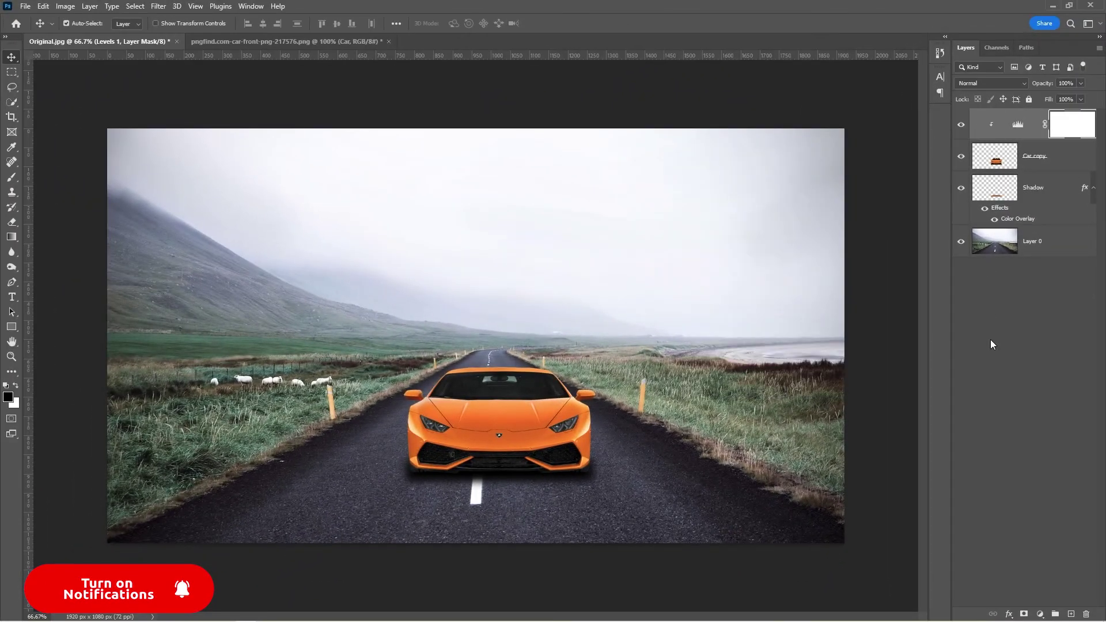
# Step: Add a clipped Hue/Saturation adjustment with Saturation -30 and Lightness -10
pyautogui.click(1039, 614)
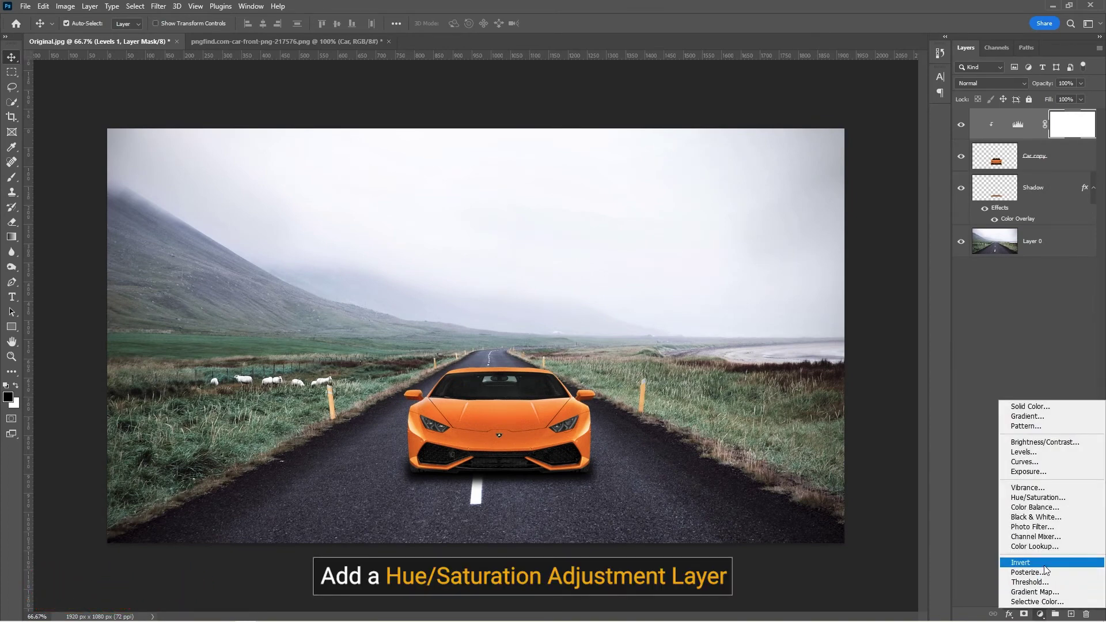
pyautogui.click(1053, 495)
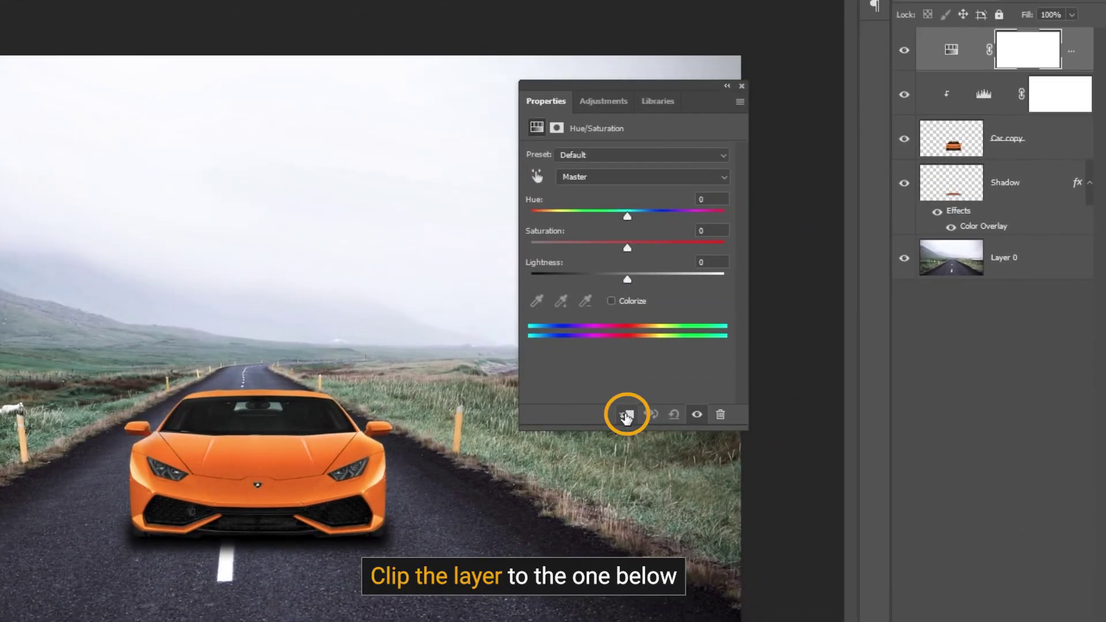
pyautogui.click(626, 416)
pyautogui.click(718, 231)
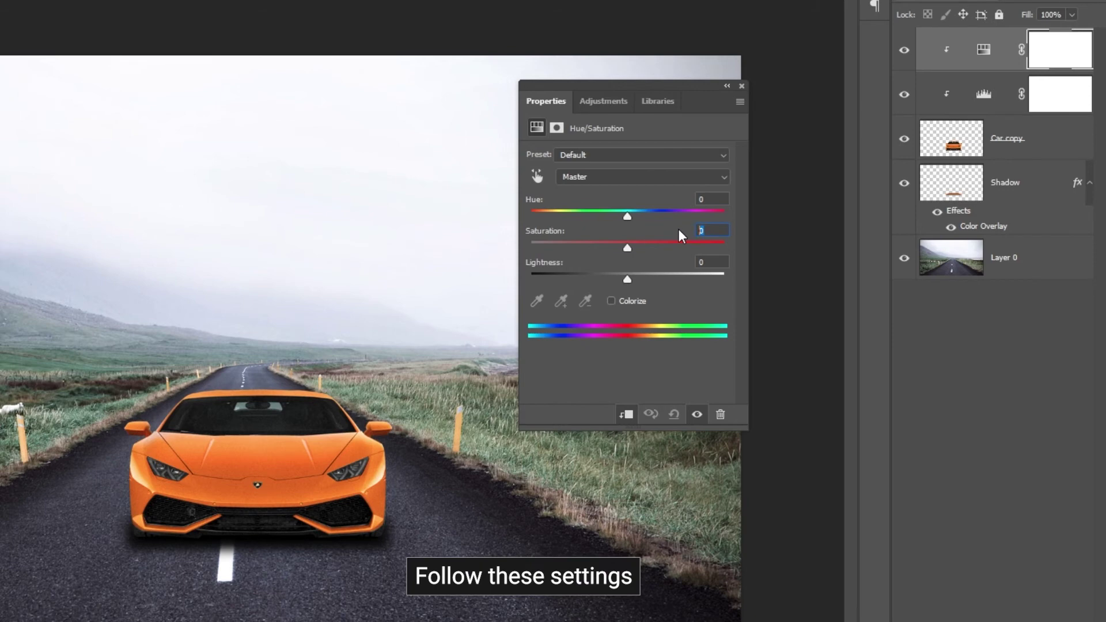
pyautogui.write('-30')
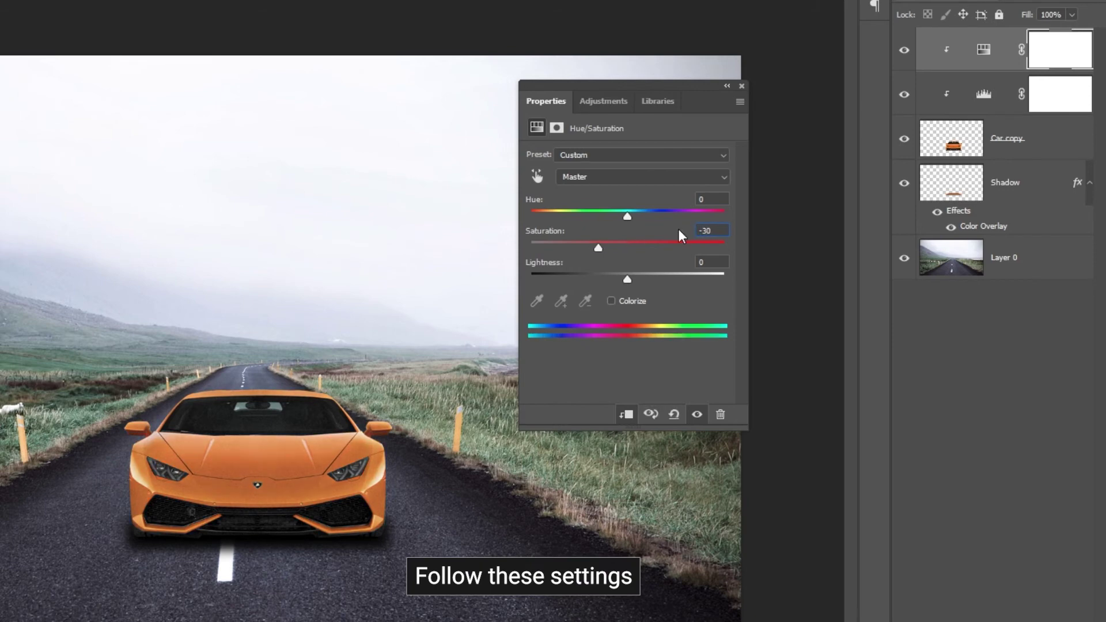
pyautogui.write('-10')
pyautogui.press('Tab')
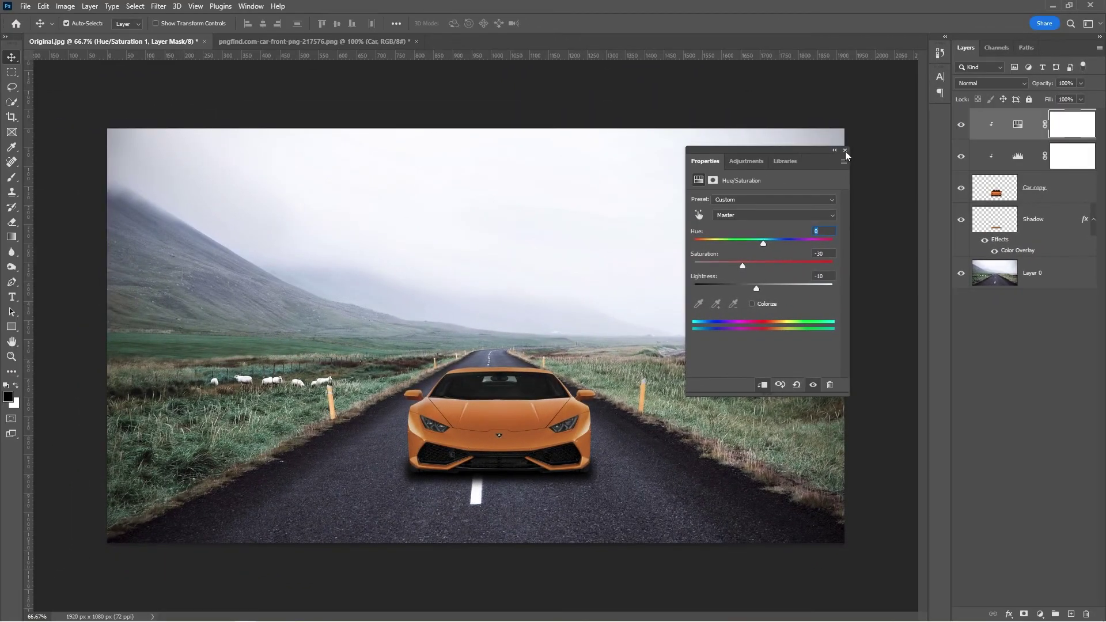
pyautogui.click(845, 151)
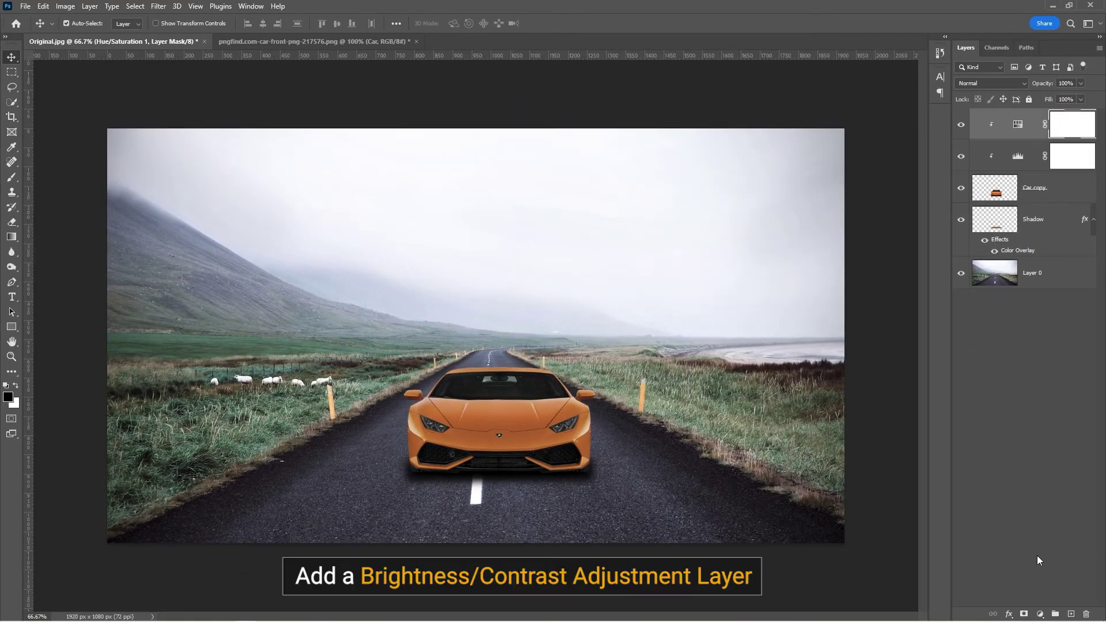
# Step: Add a clipped Brightness/Contrast adjustment at Brightness -35 and Contrast -37, then compare
pyautogui.click(1042, 614)
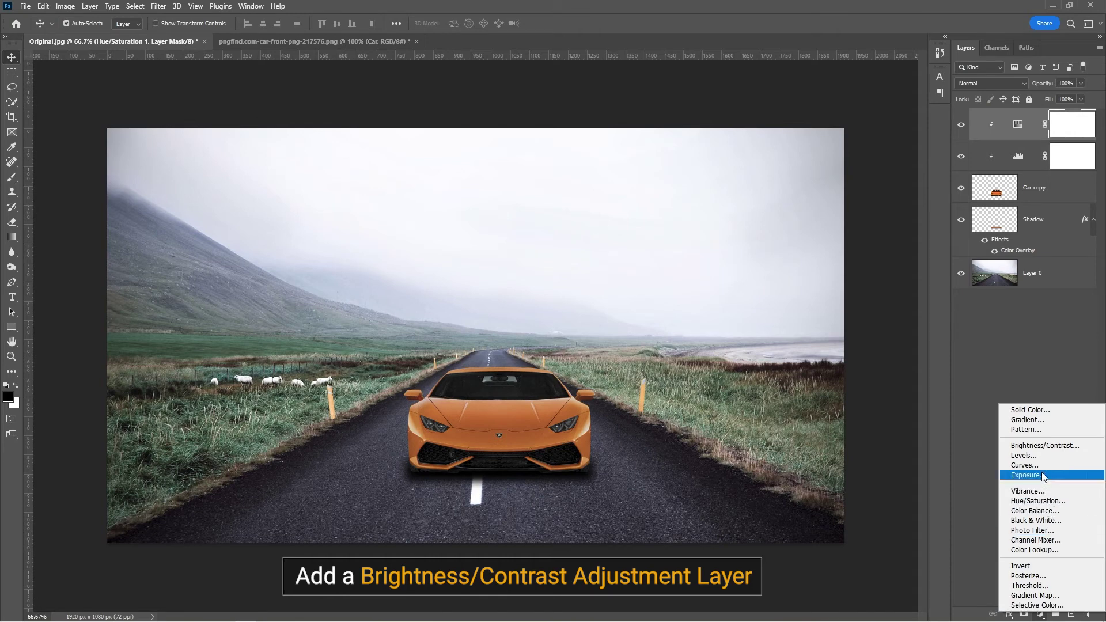
pyautogui.click(1043, 447)
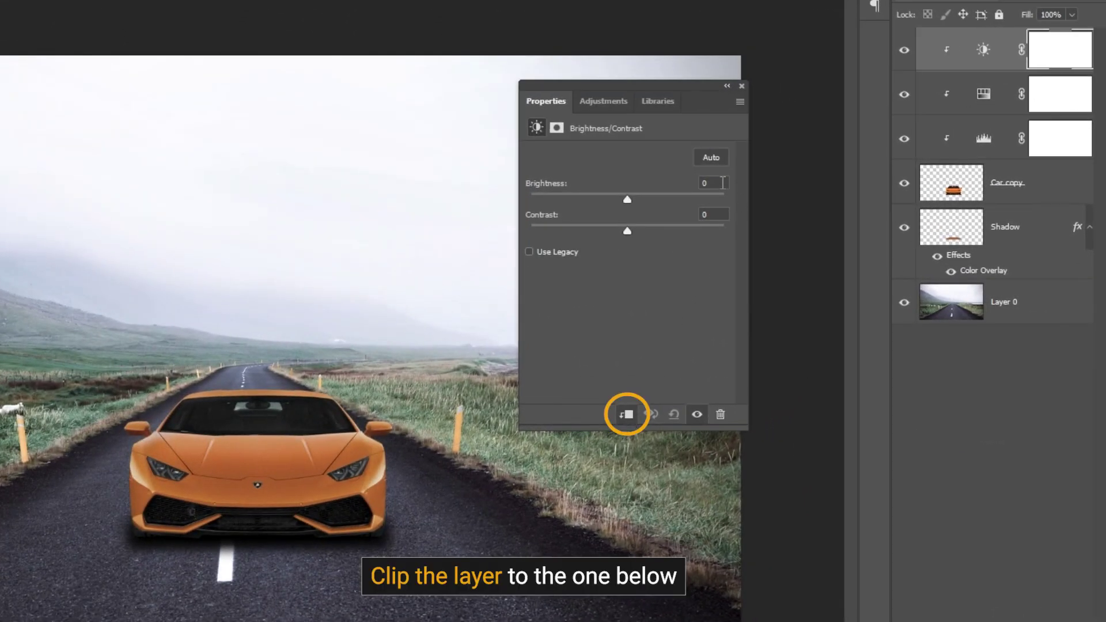
pyautogui.click(724, 182)
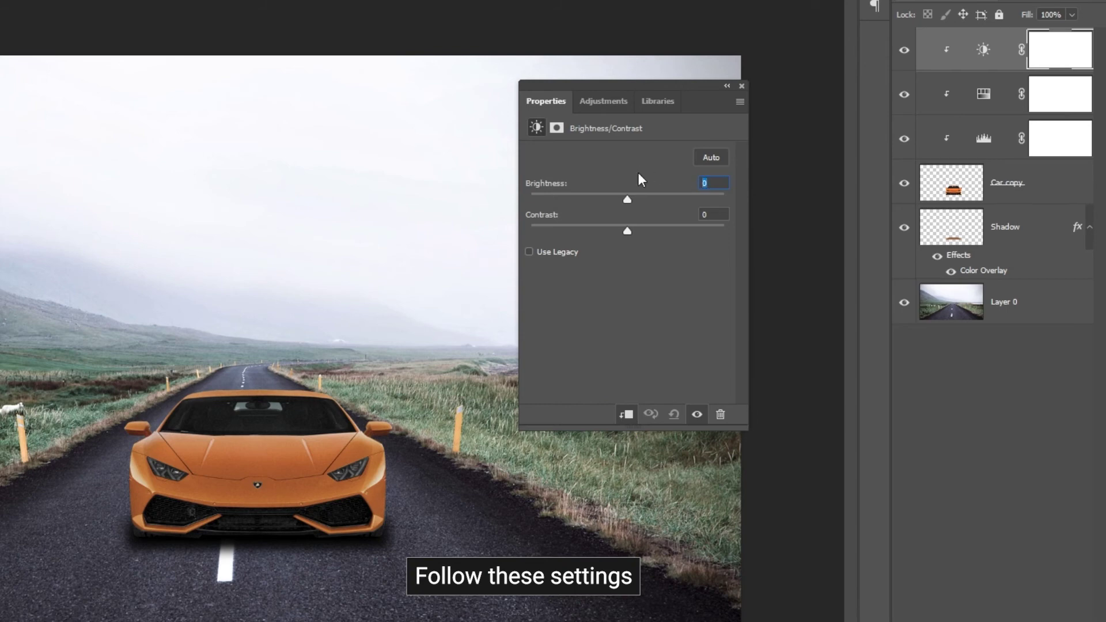
pyautogui.write('-35')
pyautogui.press('Tab')
pyautogui.write('-')
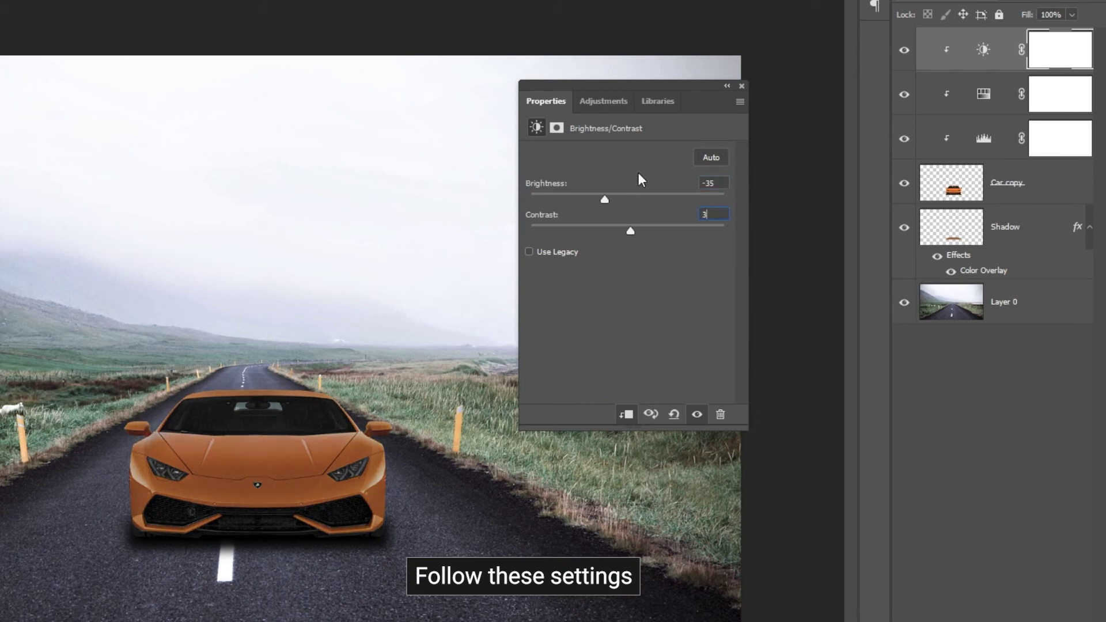
pyautogui.write('37')
pyautogui.press('Tab')
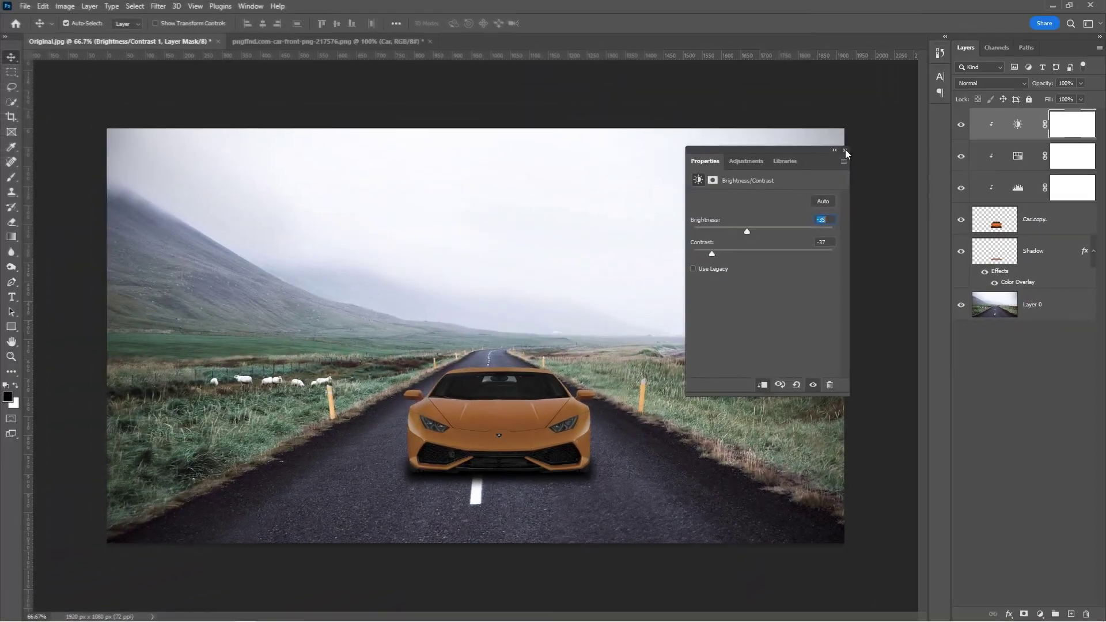
pyautogui.click(845, 151)
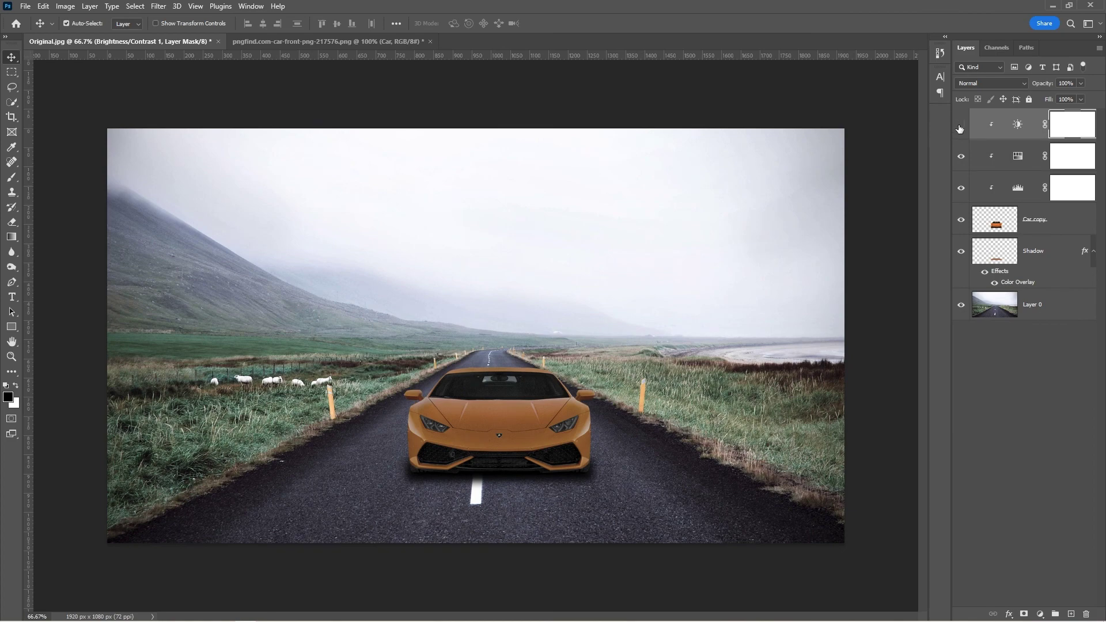
pyautogui.click(961, 125)
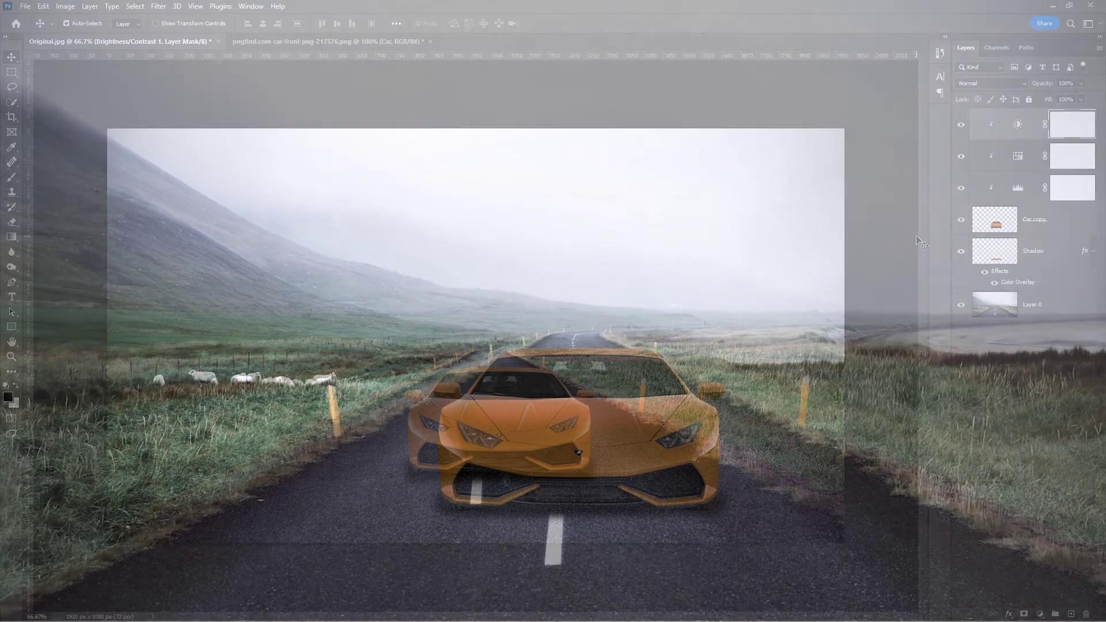